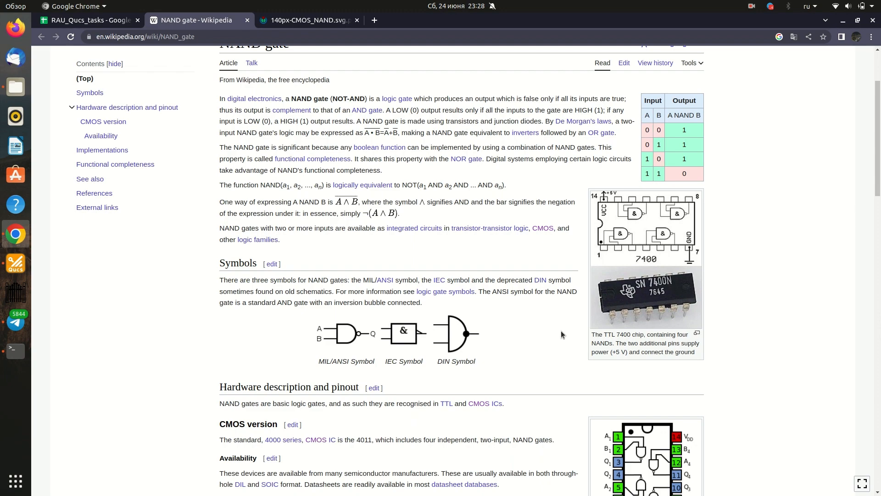
# - Review the NAND gate article's truth table and implementations, then view the CMOS NAND circuit diagram
pyautogui.scroll(-7, 302, 203)
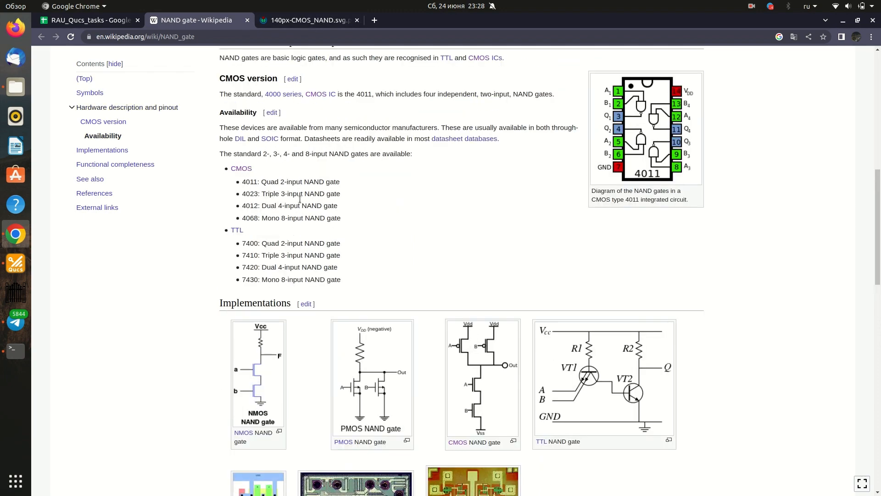
pyautogui.scroll(7, 302, 203)
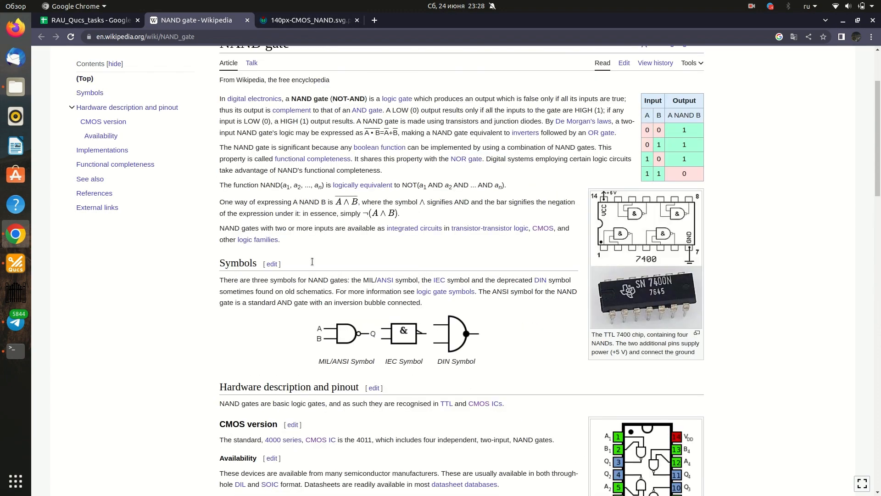
pyautogui.scroll(-7, 300, 199)
pyautogui.scroll(7, 299, 199)
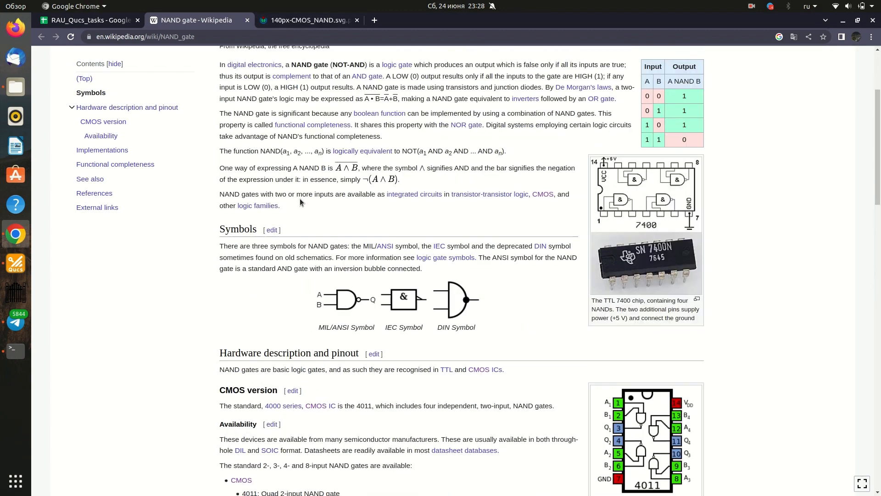
pyautogui.click(319, 22)
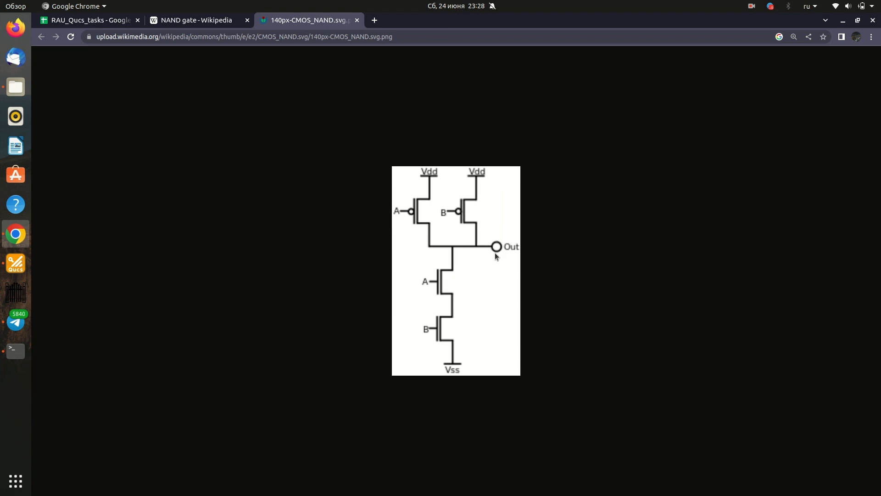
# - Switch to Qucs and open the untitled schematic's subcircuit symbol for editing
pyautogui.click(20, 266)
pyautogui.rightClick(301, 151)
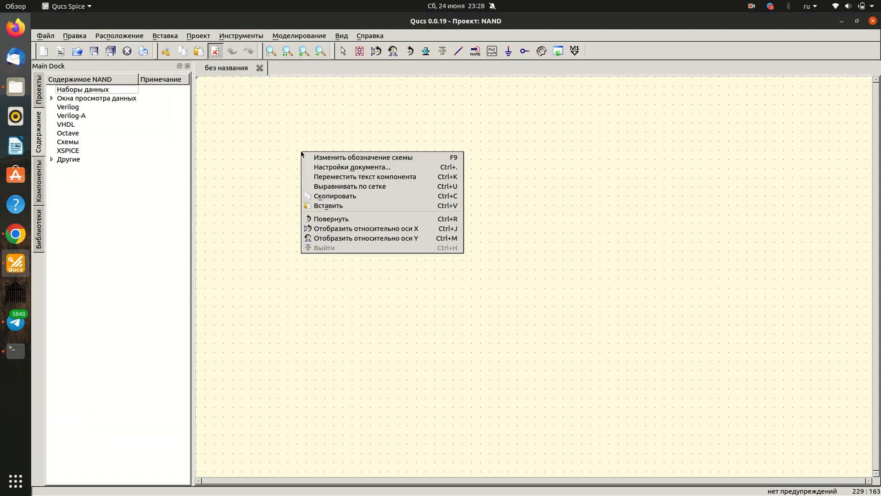
pyautogui.click(312, 158)
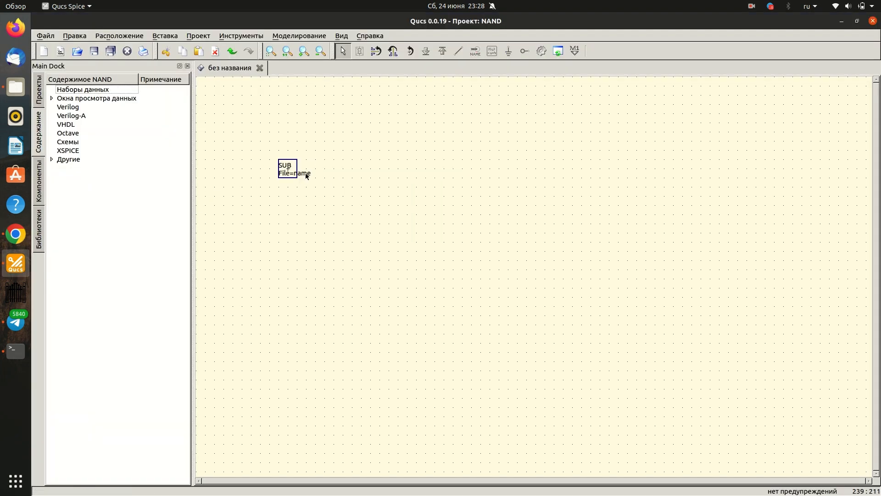
# - Move the SUB and File=name label out of the symbol box to a free spot below and right of it
pyautogui.doubleClick(306, 176)
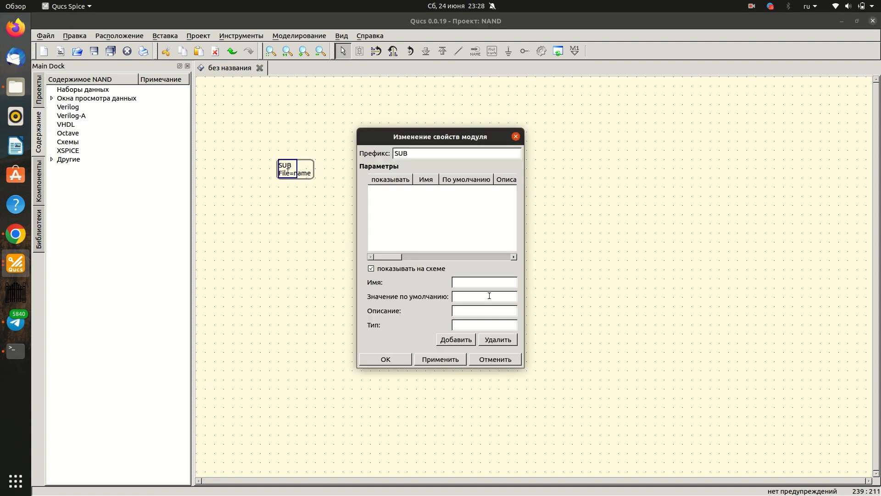
pyautogui.click(494, 360)
pyautogui.moveTo(303, 173); pyautogui.dragTo(328, 209)
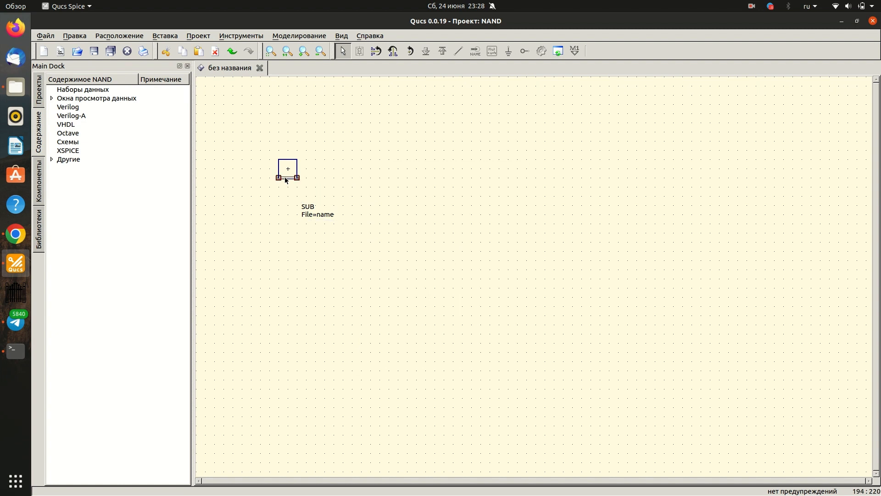
# - Stretch the symbol box downward to twice its height by lowering its bottom edge and lengthening both side lines
pyautogui.moveTo(286, 186); pyautogui.dragTo(280, 195)
pyautogui.click(279, 174)
pyautogui.doubleClick(297, 177)
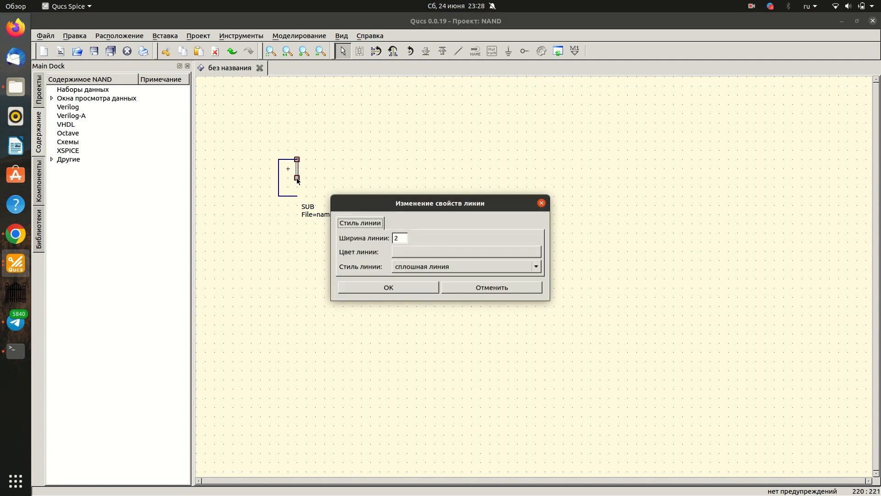
pyautogui.click(505, 290)
pyautogui.moveTo(297, 177); pyautogui.dragTo(297, 196)
pyautogui.click(387, 260)
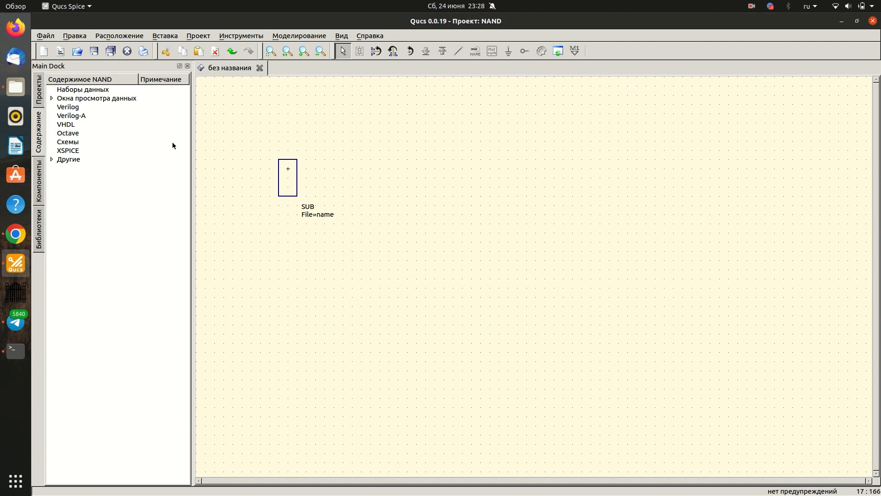
# - Draw five short lead lines on the symbol box: two on its left side and one each on its right, top and bottom
pyautogui.click(39, 191)
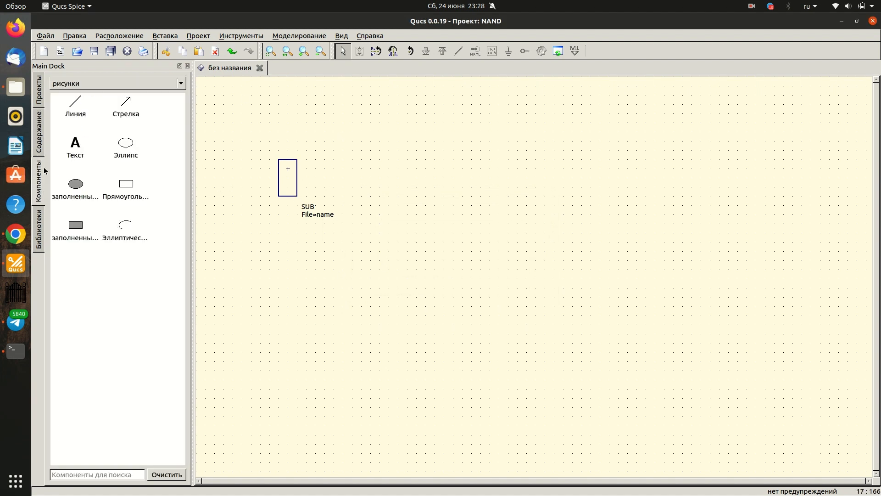
pyautogui.click(78, 115)
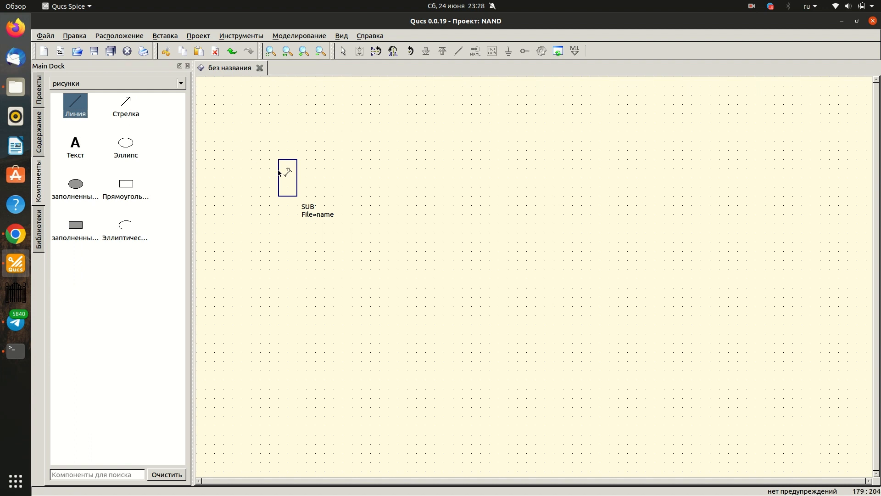
pyautogui.click(279, 170)
pyautogui.click(278, 187)
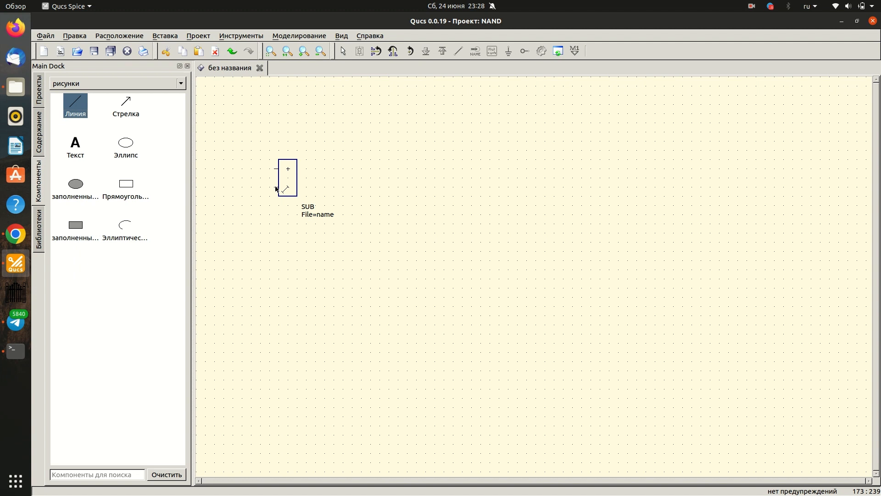
pyautogui.click(298, 178)
pyautogui.click(304, 178)
pyautogui.click(289, 160)
pyautogui.click(288, 154)
pyautogui.click(288, 196)
pyautogui.click(288, 200)
pyautogui.press('Escape')
# - Return from editing the symbol to editing the schematic
pyautogui.scroll(1, 248, 152)
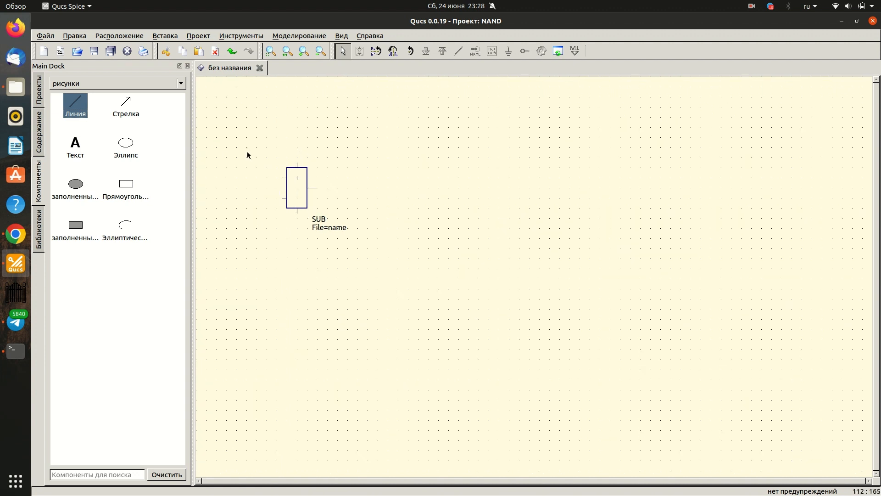
pyautogui.scroll(1, 247, 151)
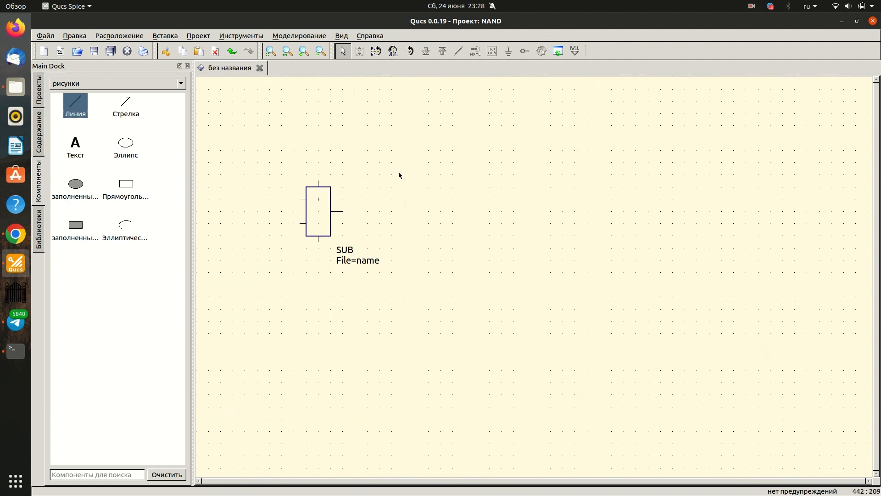
pyautogui.rightClick(404, 189)
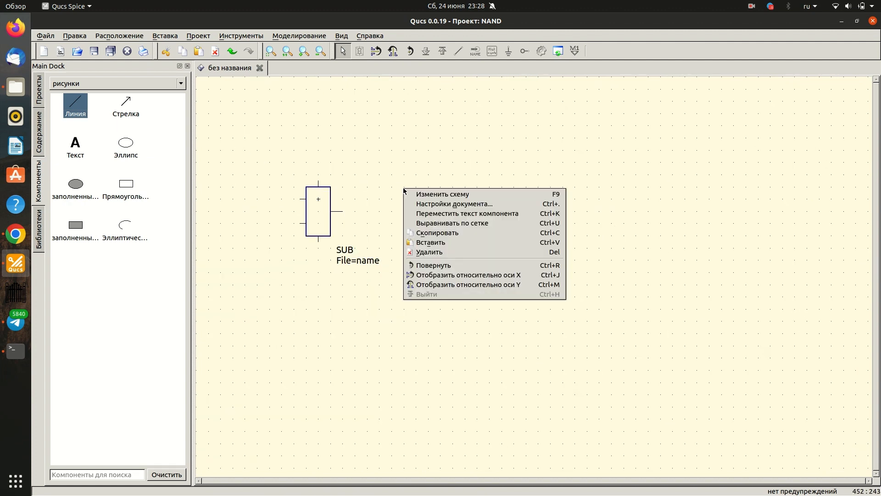
pyautogui.click(426, 194)
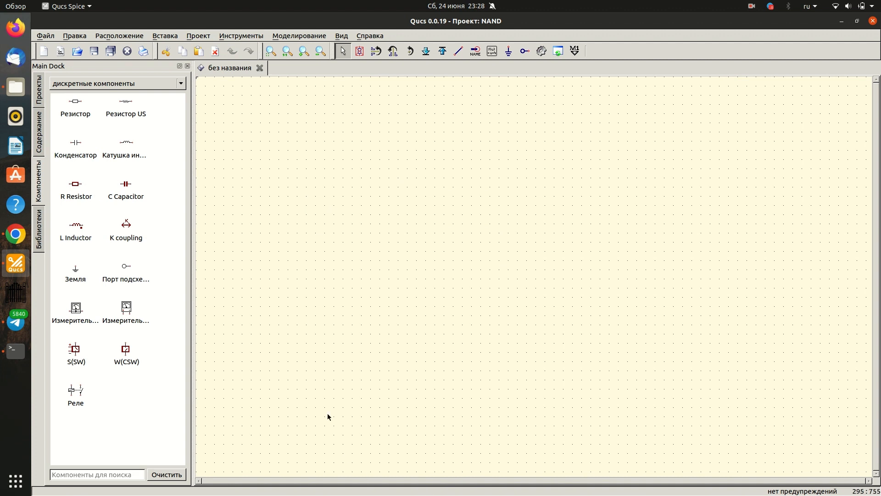
# - Place two BSP317 transistors from the PMOSFETs library side by side in the schematic
pyautogui.click(41, 229)
pyautogui.click(56, 186)
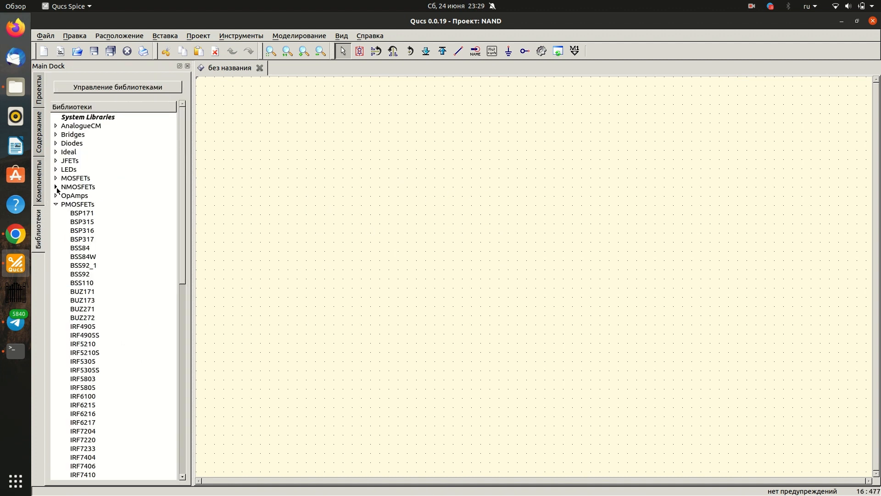
pyautogui.click(55, 204)
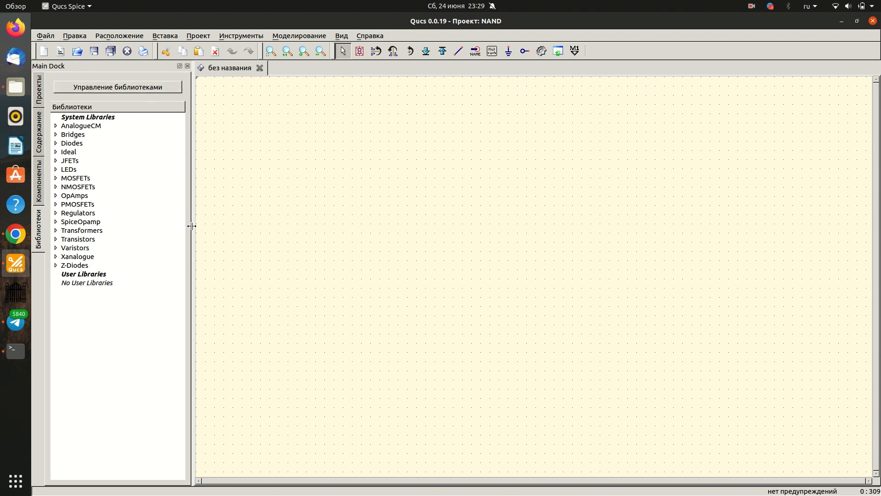
pyautogui.click(63, 206)
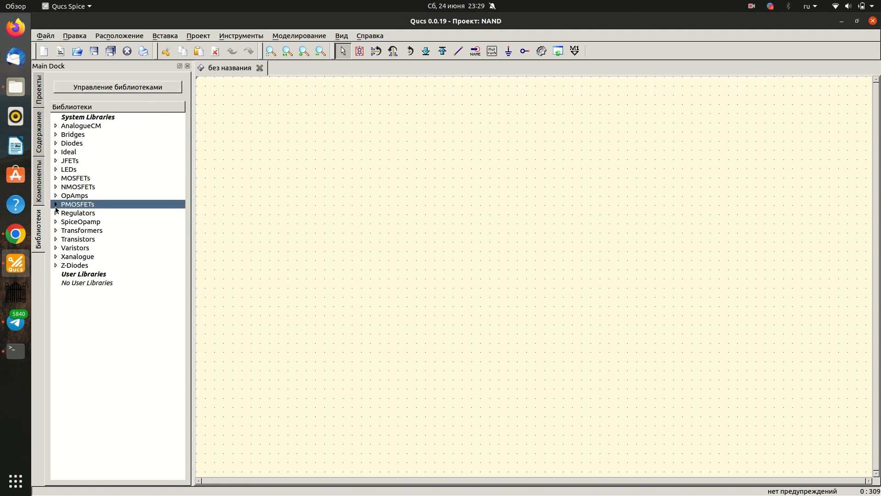
pyautogui.click(55, 204)
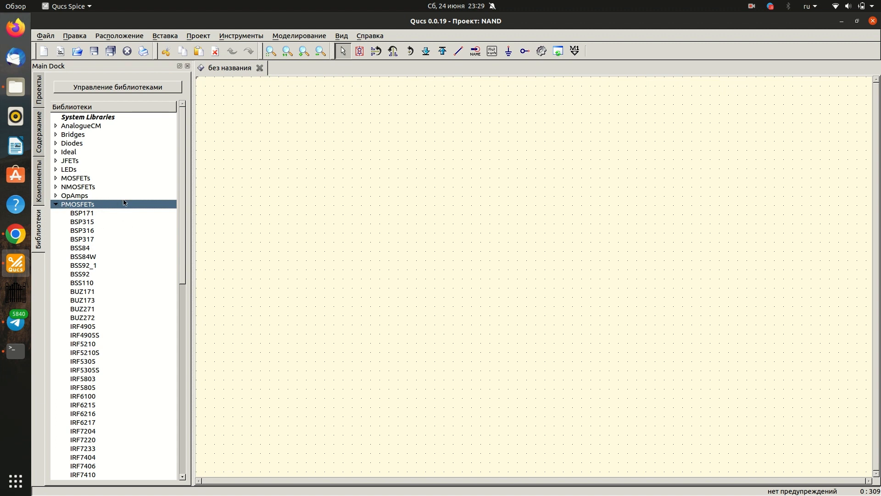
pyautogui.click(76, 240)
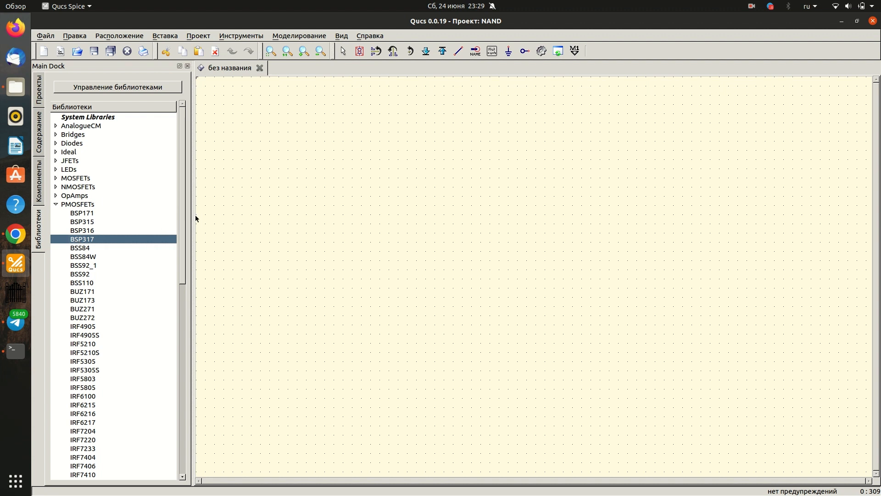
pyautogui.click(274, 179)
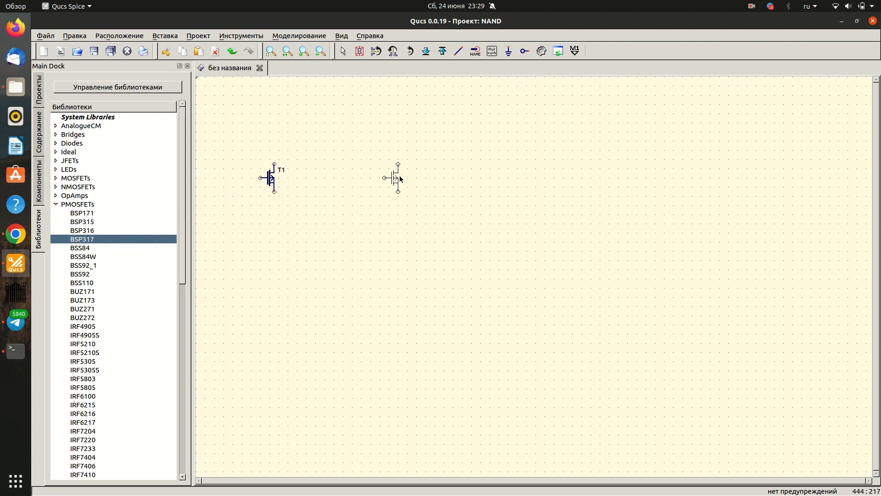
pyautogui.click(400, 175)
pyautogui.press('Escape')
pyautogui.click(272, 181)
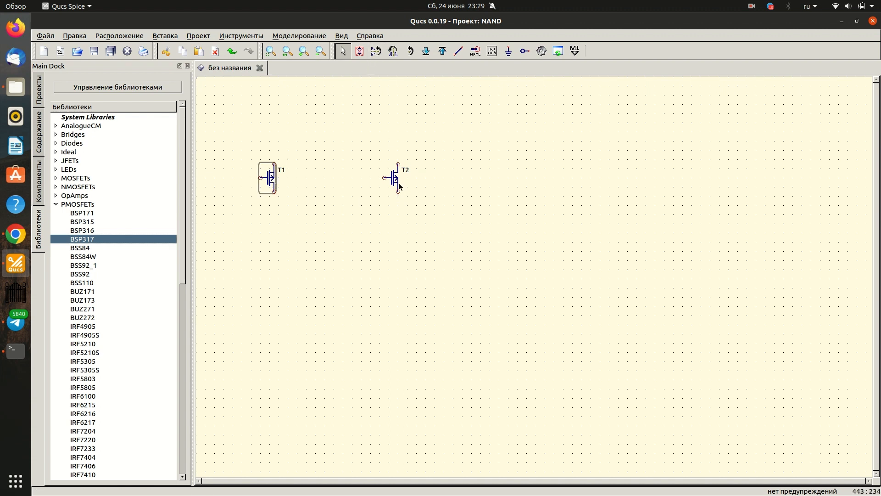
pyautogui.click(398, 182)
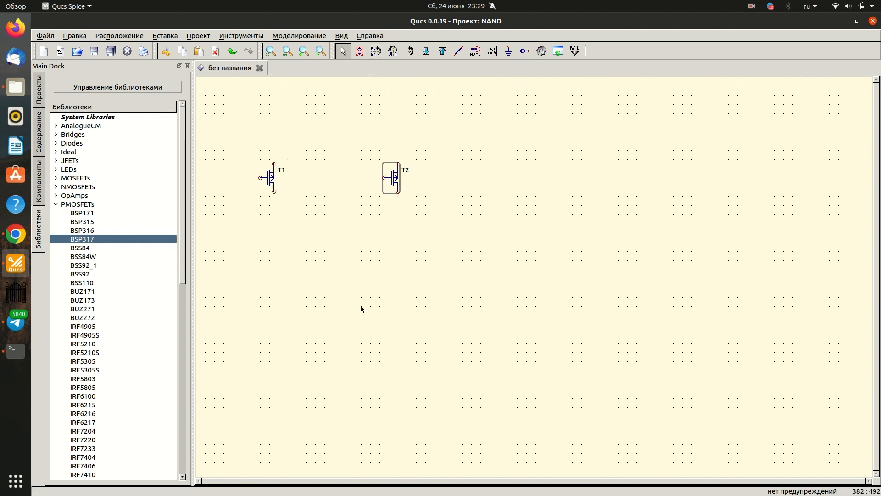
pyautogui.click(423, 242)
# - Place two BSP318 transistors from the NMOSFETs library one above the other, below and between the two PMOS transistors
pyautogui.click(56, 188)
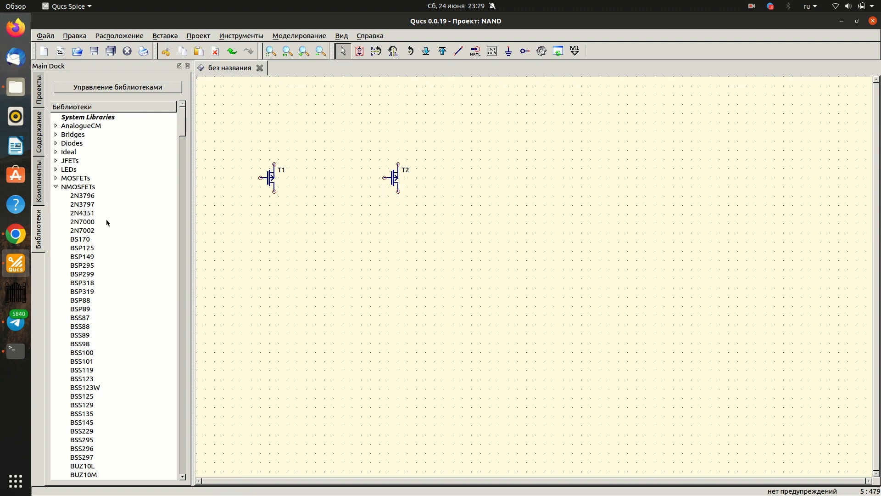
pyautogui.click(98, 282)
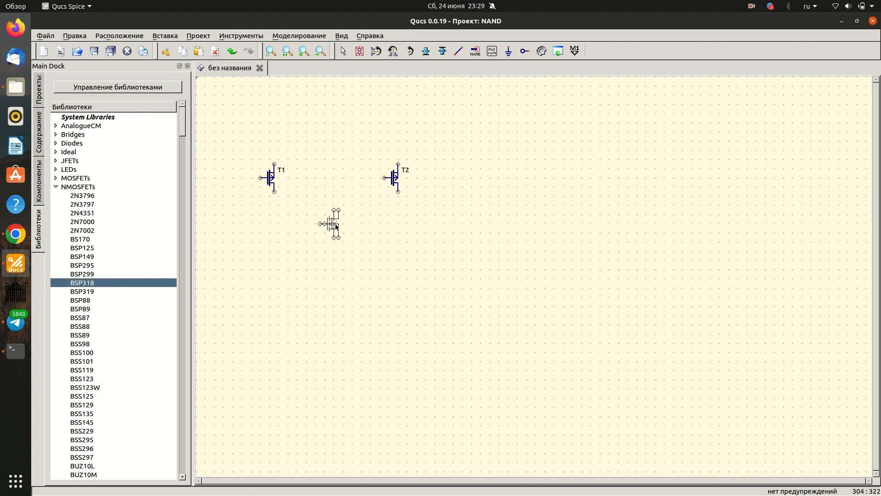
pyautogui.click(333, 221)
pyautogui.click(331, 283)
pyautogui.press('Escape')
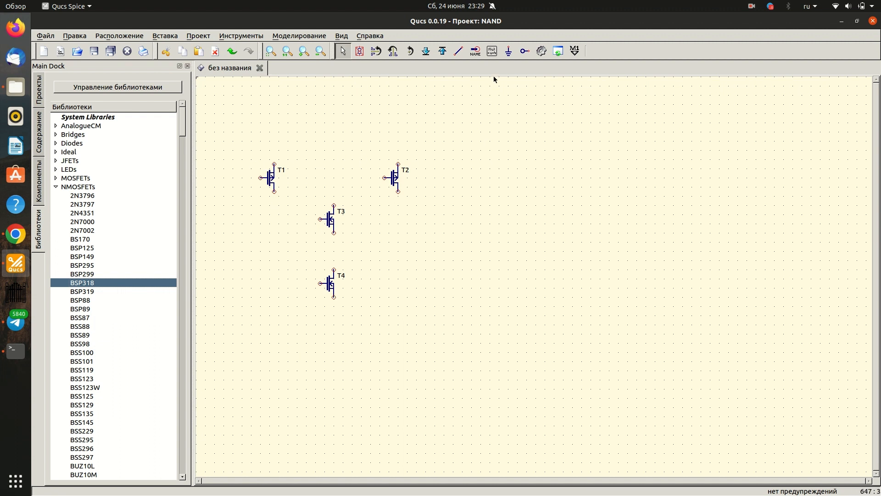
# - Wire the lower terminals of PMOS transistors T1 and T2 together
pyautogui.click(458, 51)
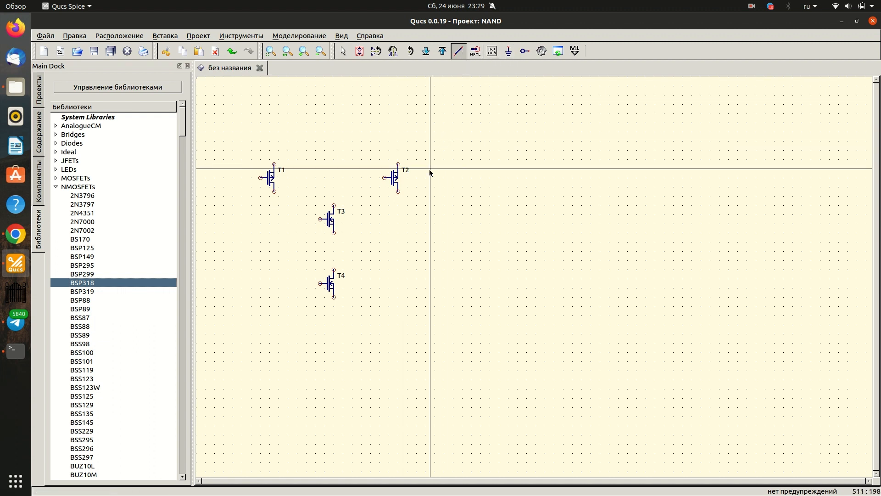
pyautogui.click(274, 192)
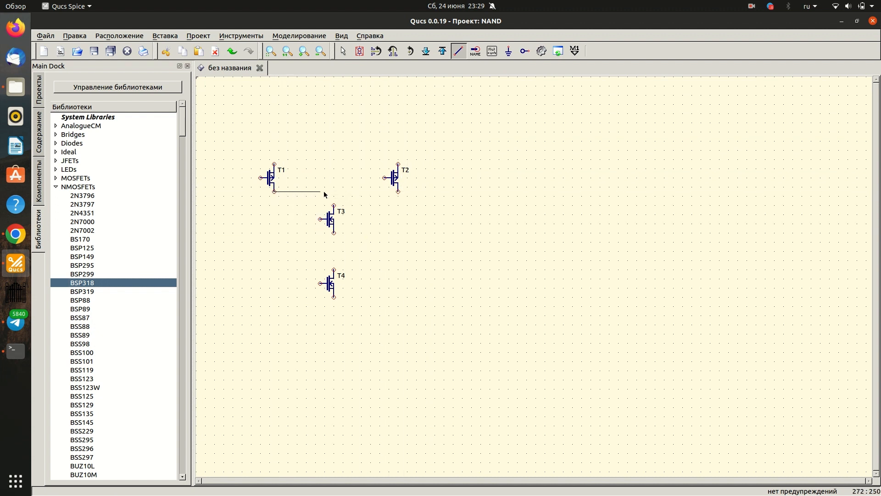
pyautogui.click(398, 191)
pyautogui.press('Escape')
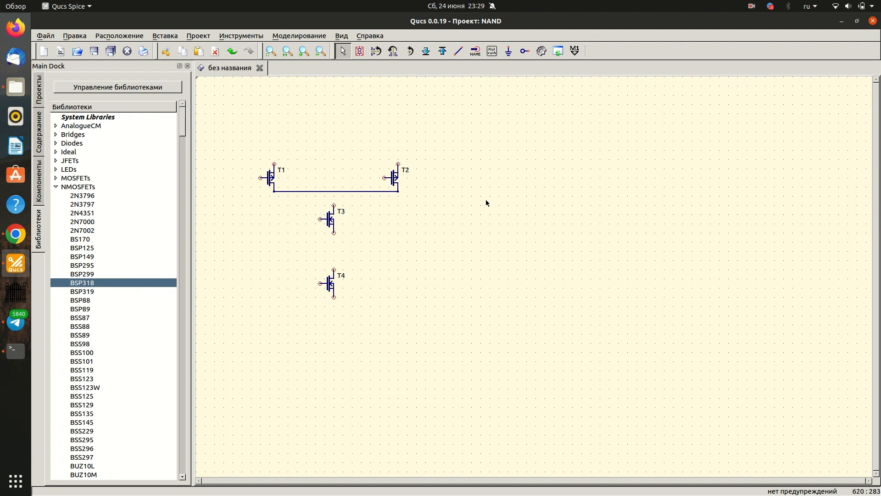
# - Wire the top of T3 to the T1–T2 line and the bottom of T3 to the top of T4
pyautogui.click(458, 51)
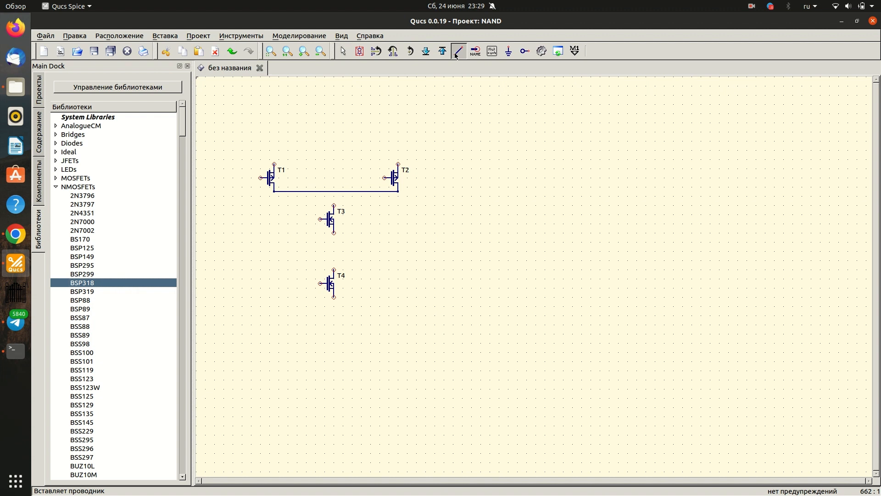
pyautogui.click(334, 193)
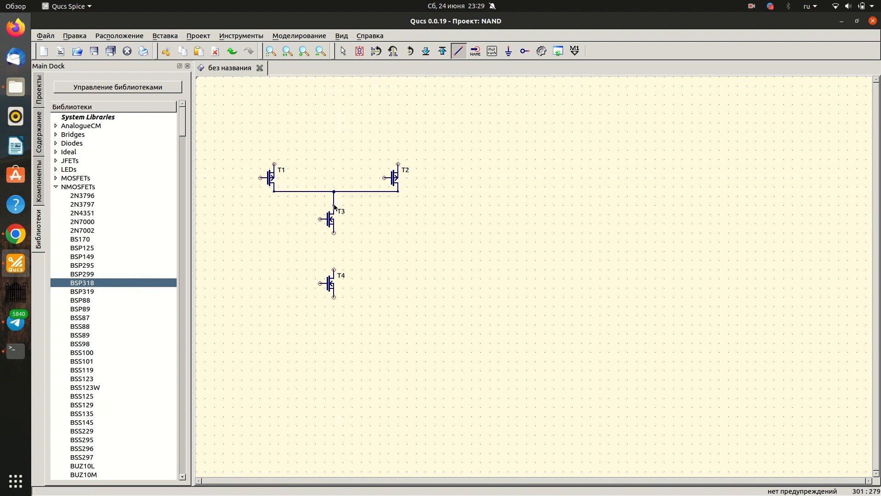
pyautogui.click(334, 234)
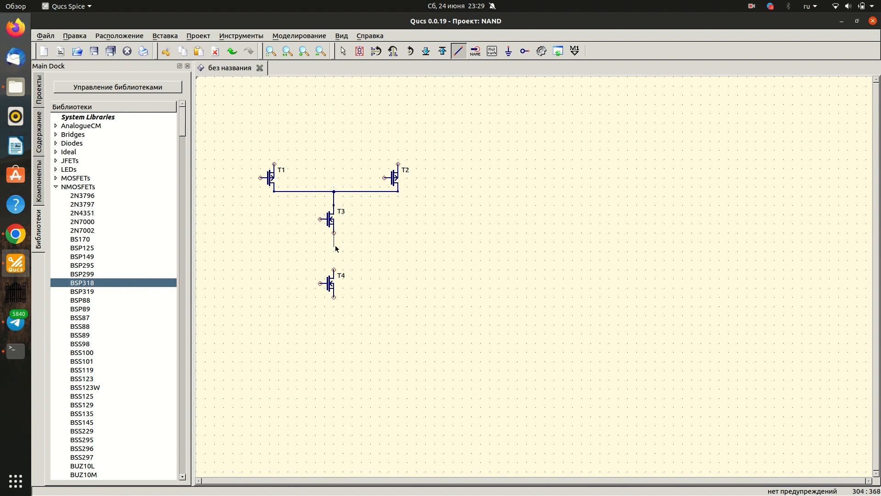
pyautogui.click(334, 270)
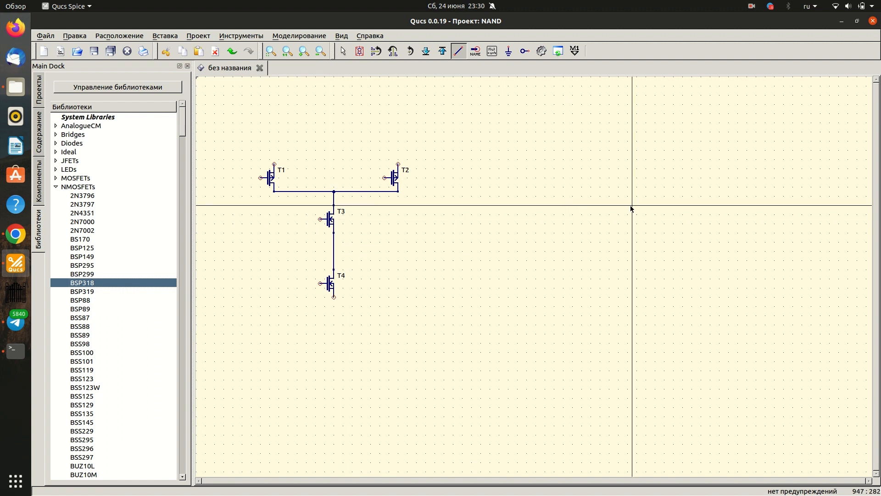
pyautogui.press('Escape')
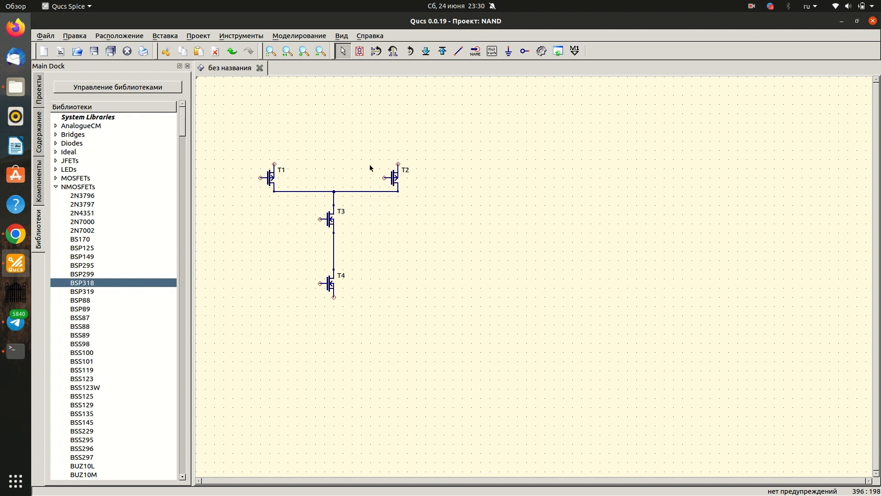
# - Place two ports one above the other, level with the gates of T3 and T4
pyautogui.click(525, 51)
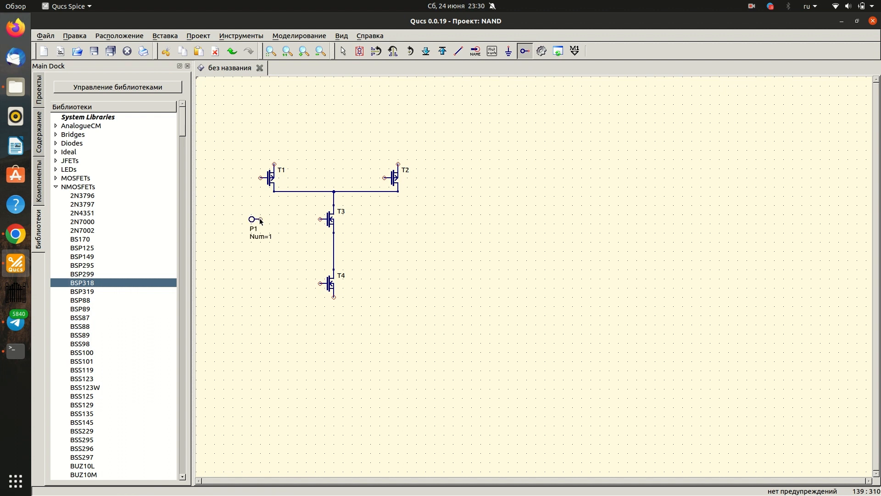
pyautogui.click(260, 284)
pyautogui.press('Escape')
# - Rename the port level with T3 as inp0 and the port level with T4 as inp1
pyautogui.doubleClick(256, 230)
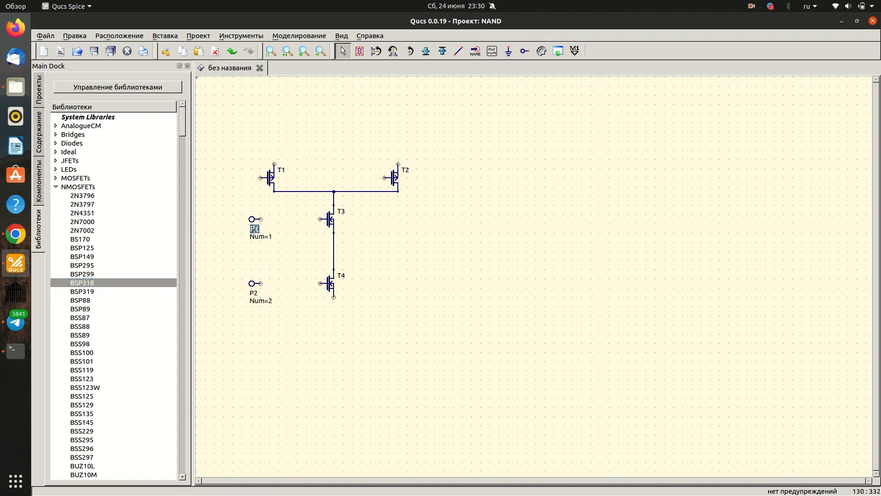
pyautogui.write('ЩТ')
pyautogui.press('super+space')
pyautogui.write('inp0')
pyautogui.press('Return')
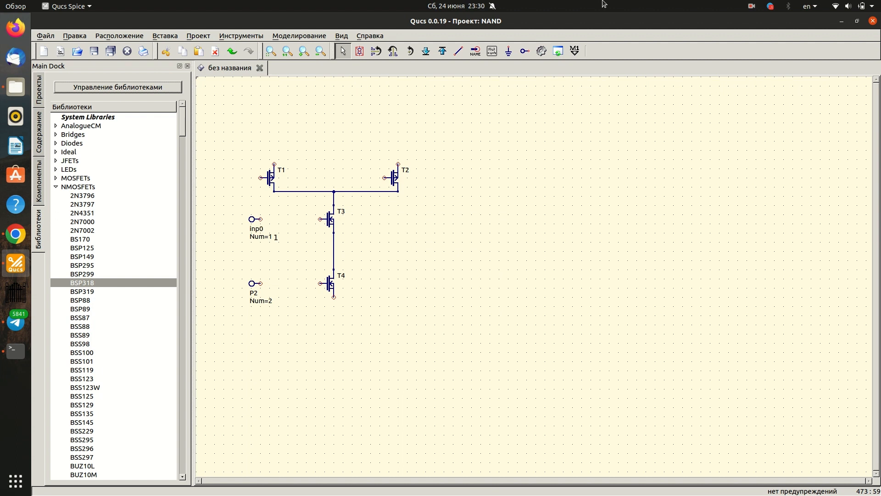
pyautogui.doubleClick(254, 292)
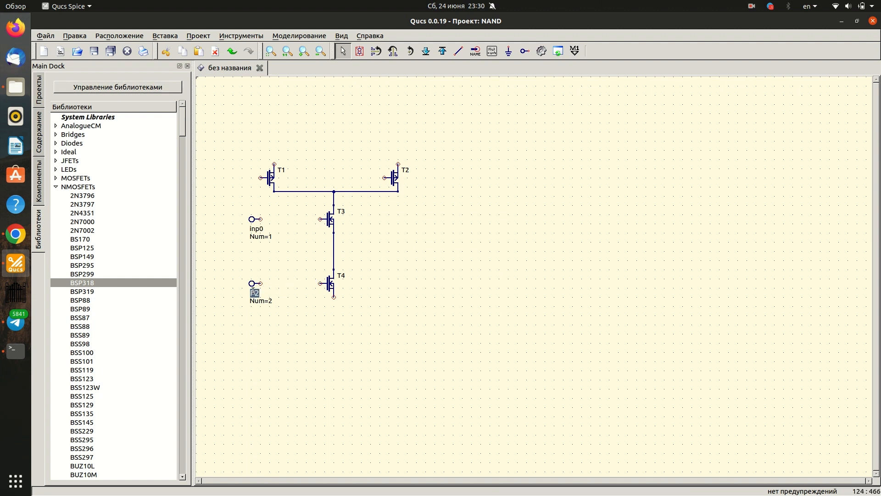
pyautogui.write('inp1')
pyautogui.press('Return')
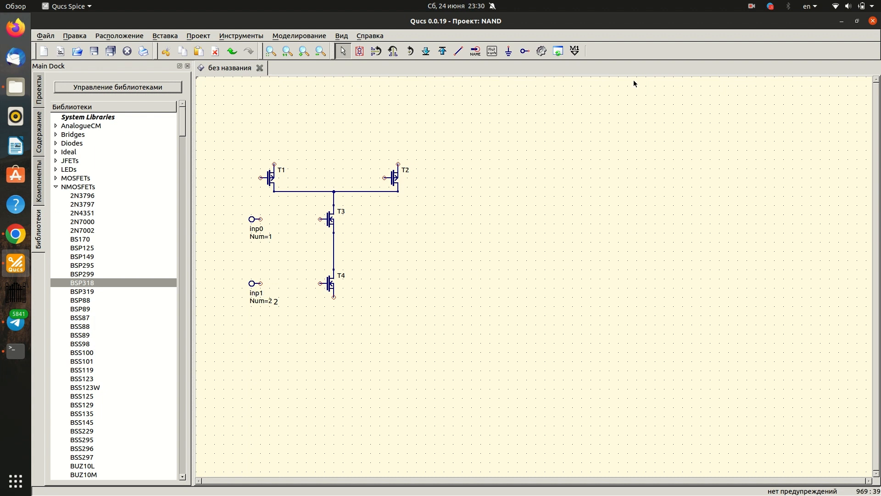
# - Place a third port beyond T2, mirror it about the Y axis and align it with the T1–T2 drain line
pyautogui.click(525, 51)
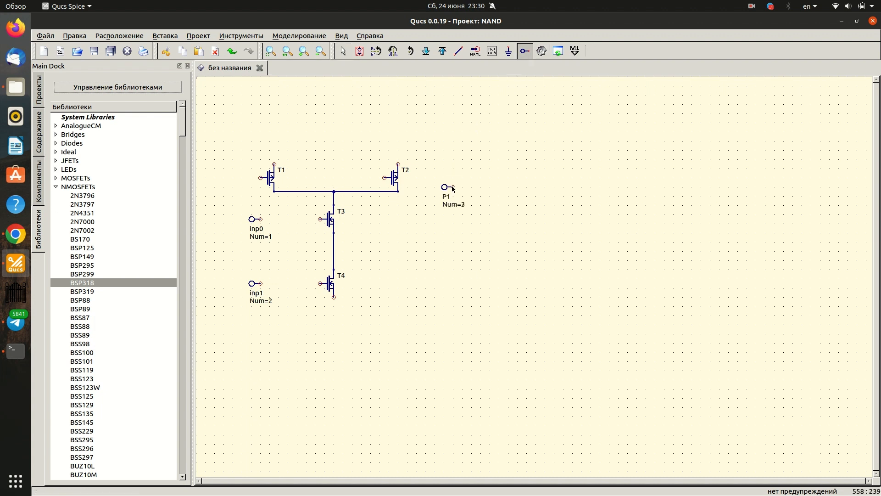
pyautogui.press('Escape')
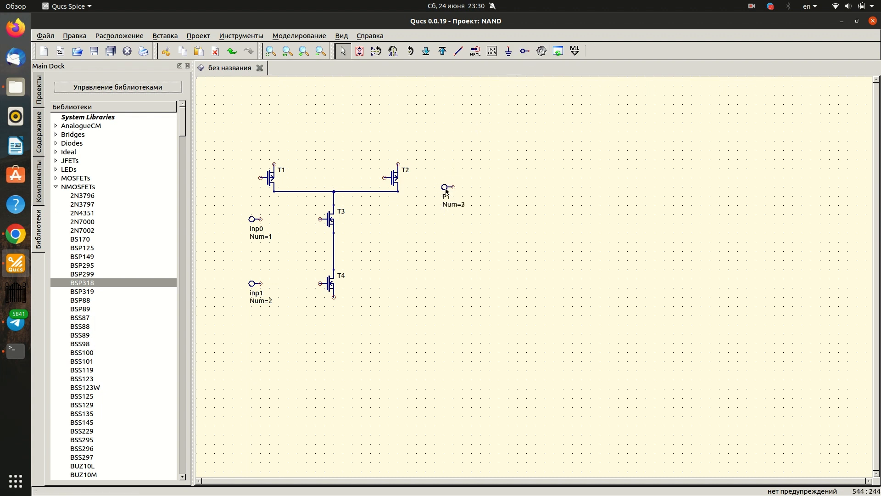
pyautogui.click(445, 187)
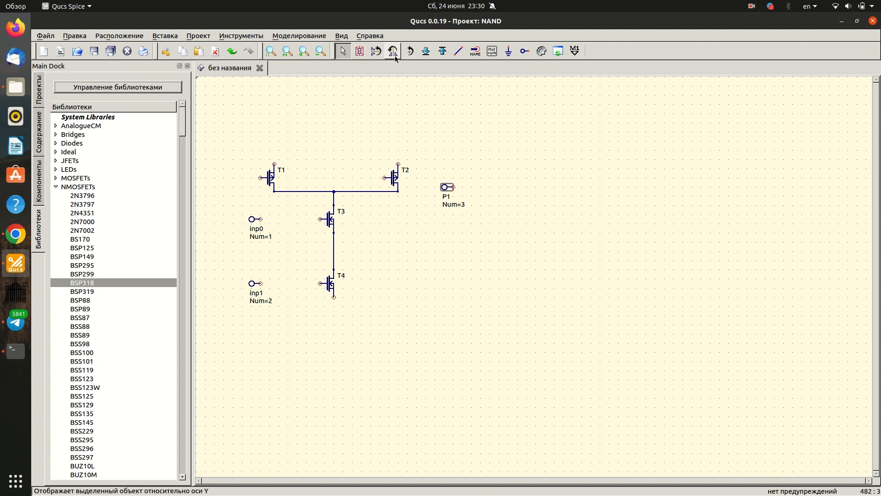
pyautogui.click(393, 53)
pyautogui.moveTo(459, 188); pyautogui.dragTo(453, 195)
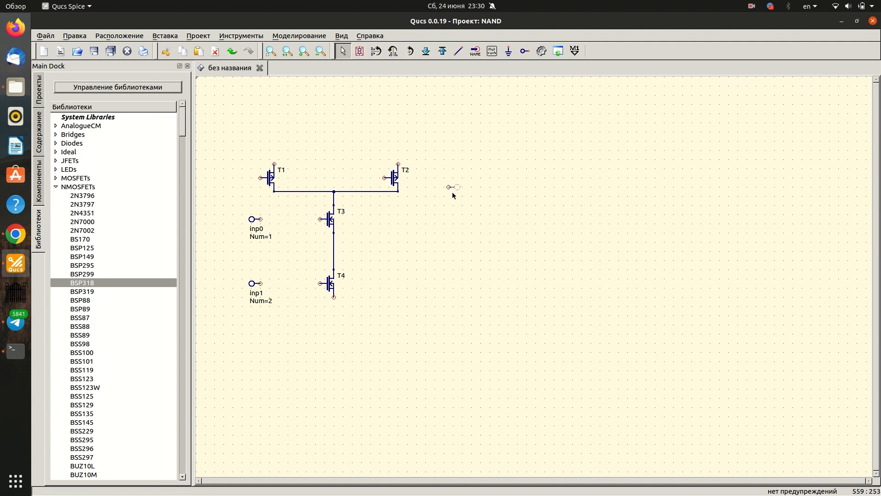
# - Wire the mirrored output port to the lower terminal of T2
pyautogui.click(459, 52)
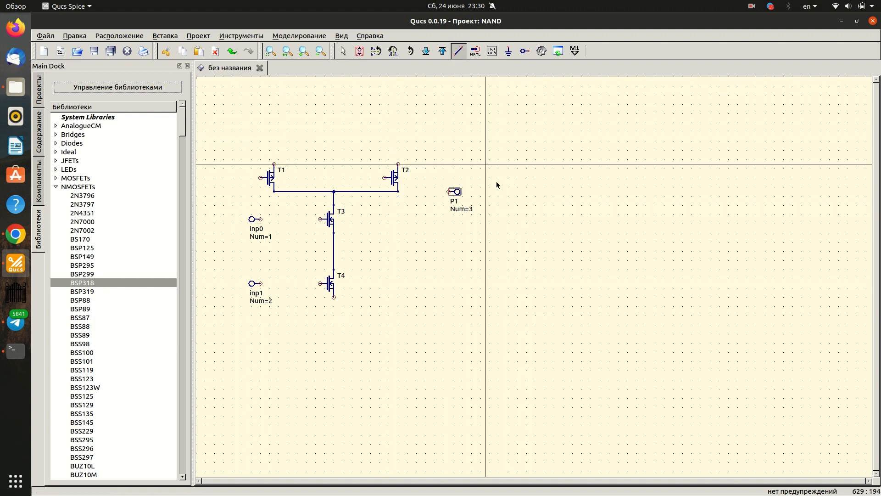
pyautogui.click(448, 193)
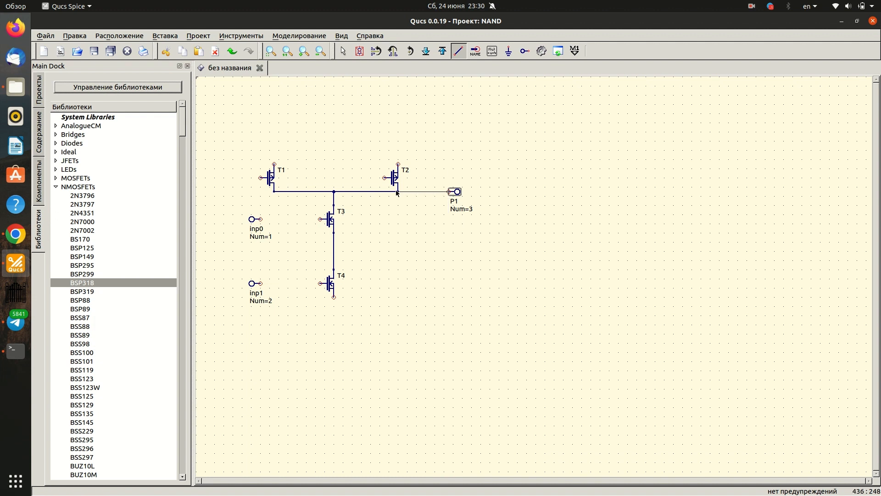
pyautogui.click(397, 192)
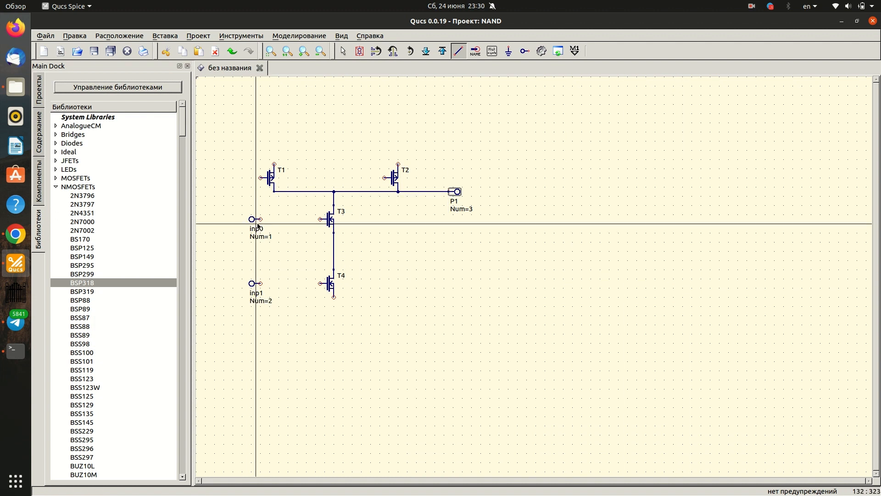
# - Wire port inp0 to the gate of T3 and port inp1 to the gate of T4
pyautogui.click(260, 221)
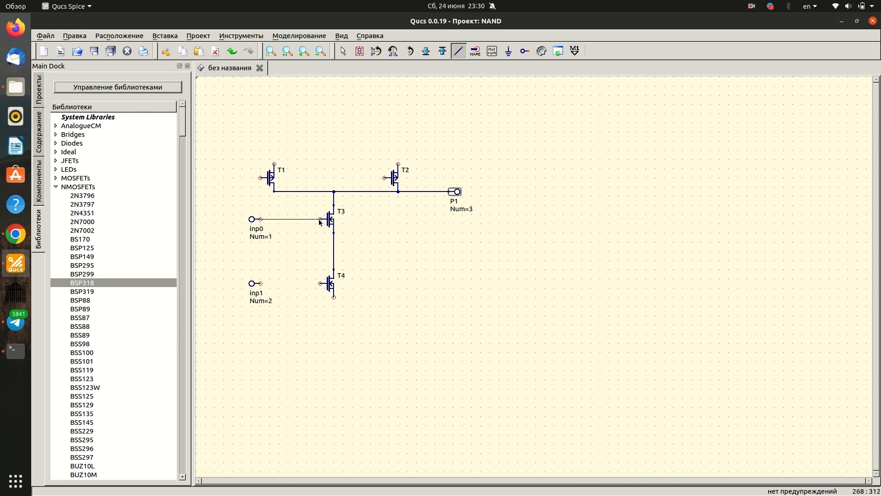
pyautogui.click(320, 221)
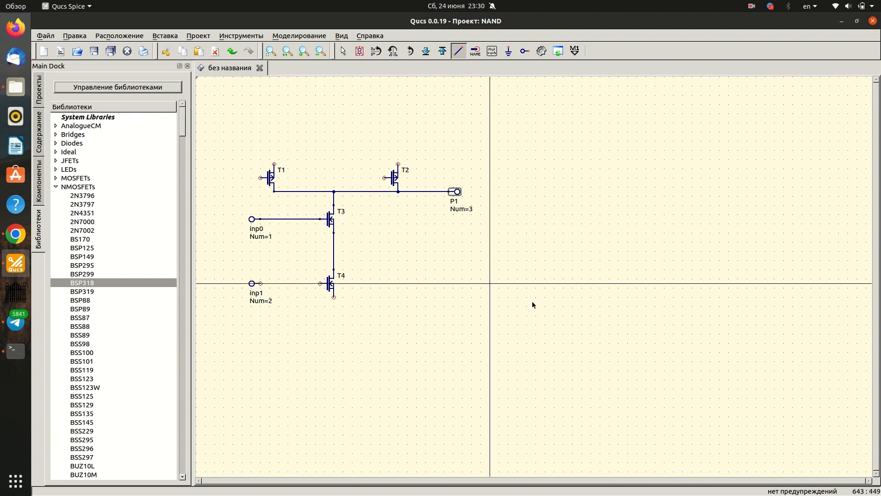
pyautogui.click(260, 284)
pyautogui.click(320, 283)
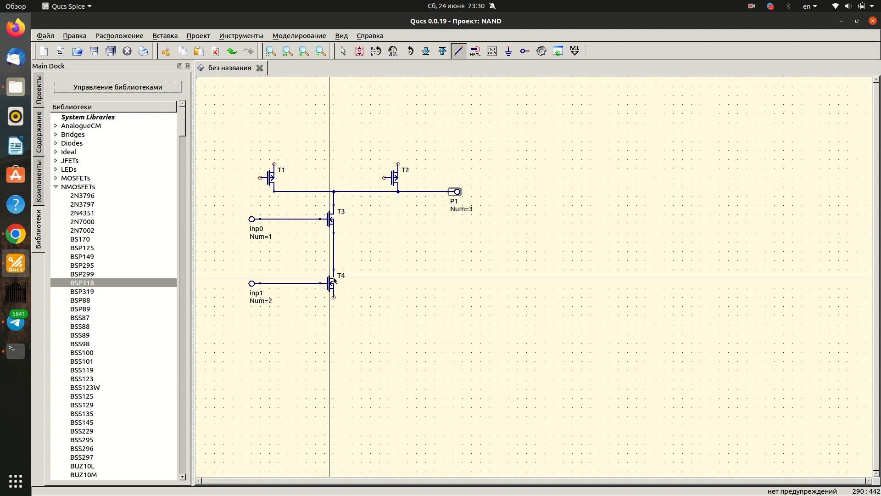
pyautogui.press('Escape')
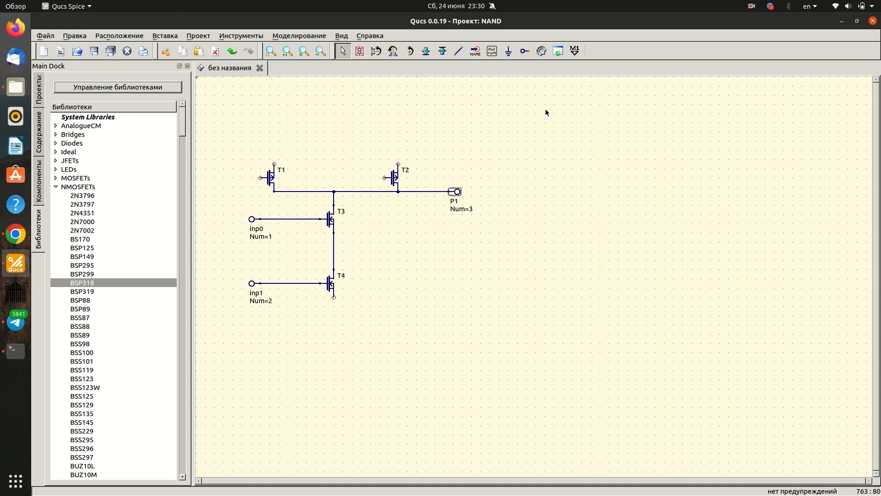
# - Wire the gate of T1 to the inp0 line and the gate of T2 to the inp1 line
pyautogui.click(458, 51)
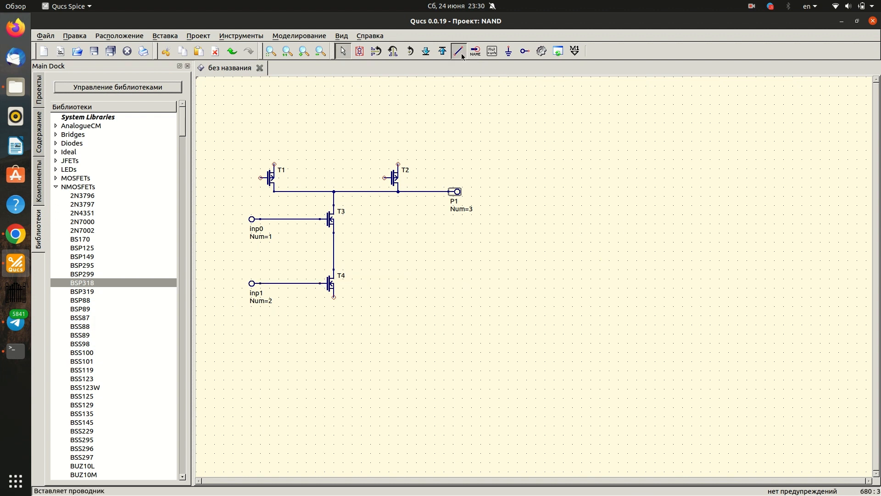
pyautogui.click(261, 178)
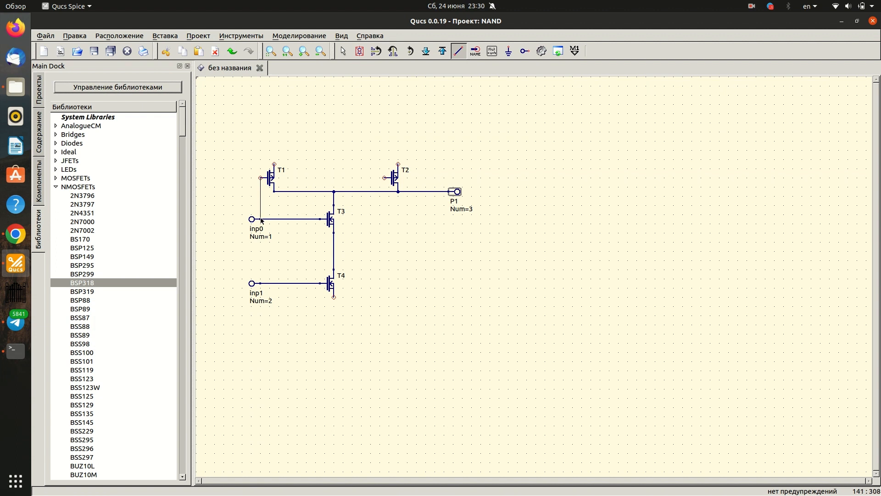
pyautogui.click(261, 220)
pyautogui.click(385, 178)
pyautogui.click(298, 178)
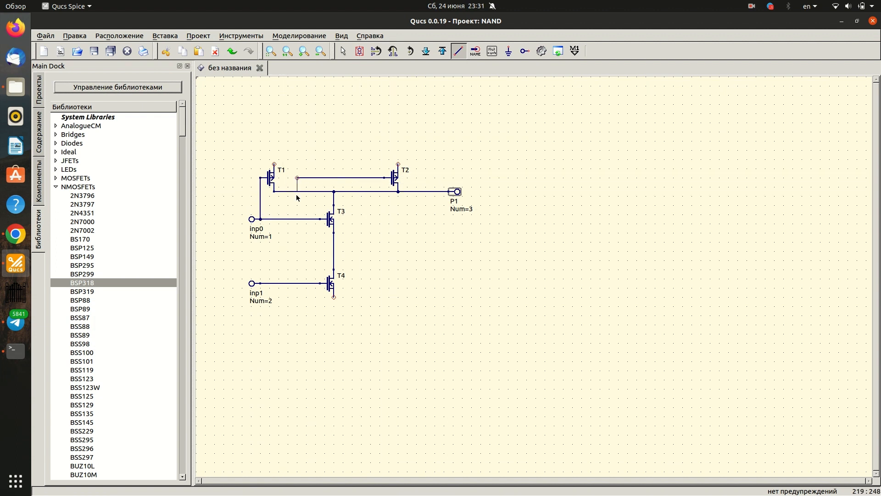
pyautogui.click(297, 283)
pyautogui.press('Escape')
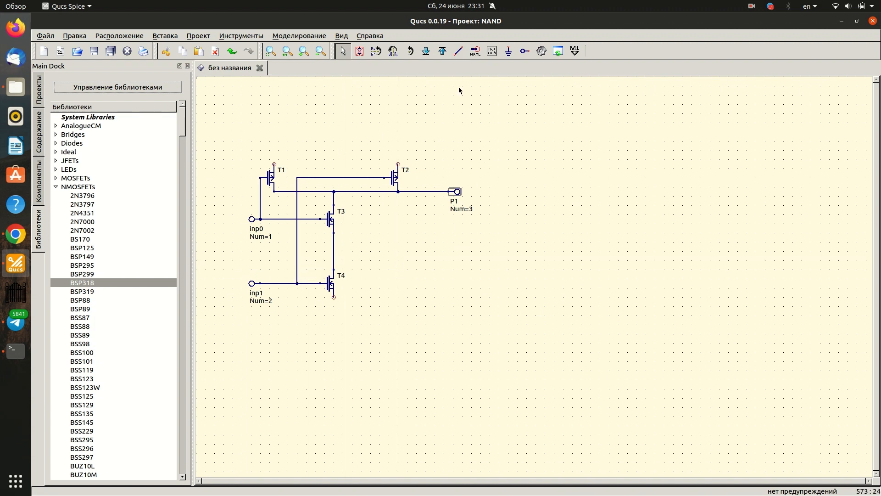
# - Place a port above and between T1 and T2 and name it VDD
pyautogui.click(524, 53)
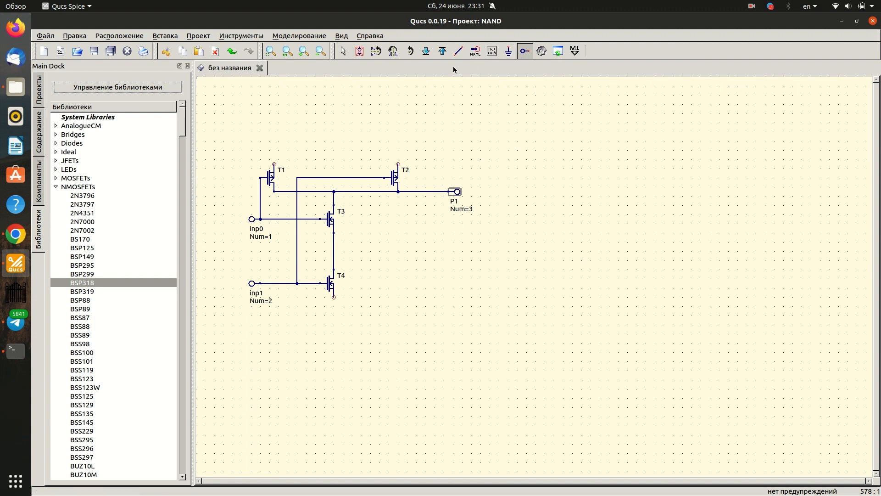
pyautogui.press('Escape')
pyautogui.click(337, 134)
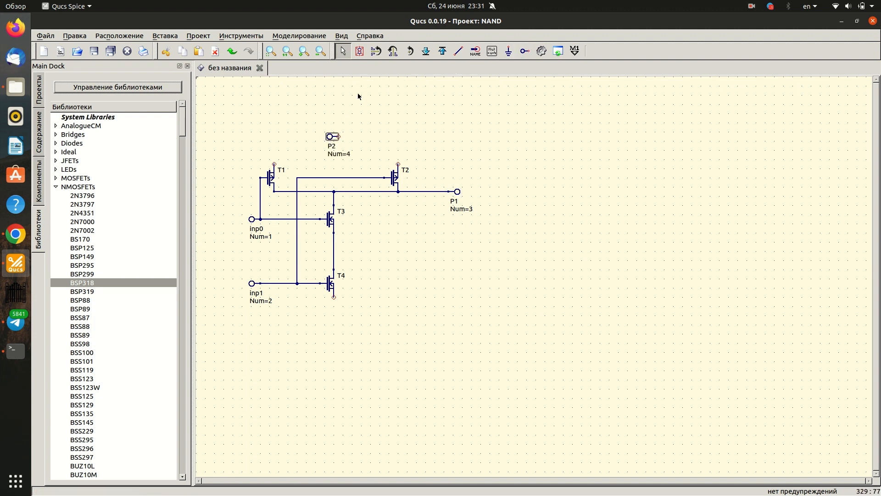
pyautogui.click(331, 146)
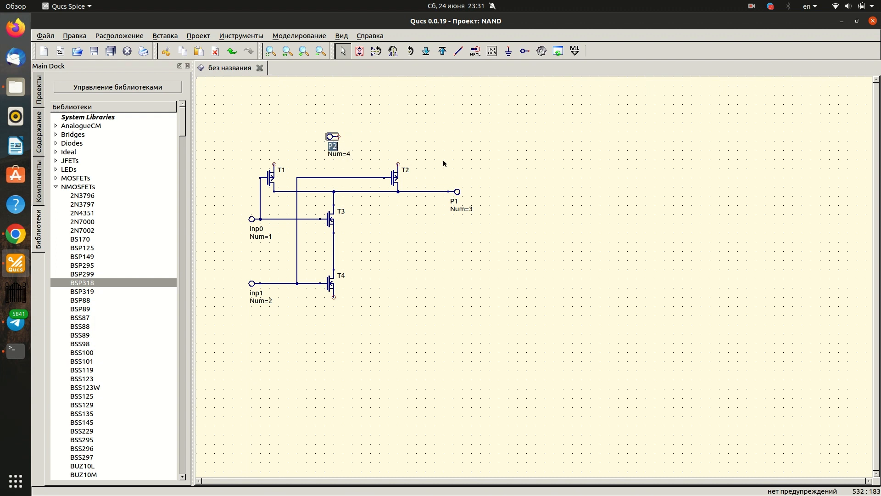
pyautogui.write('V')
pyautogui.write('DD')
pyautogui.press('Return')
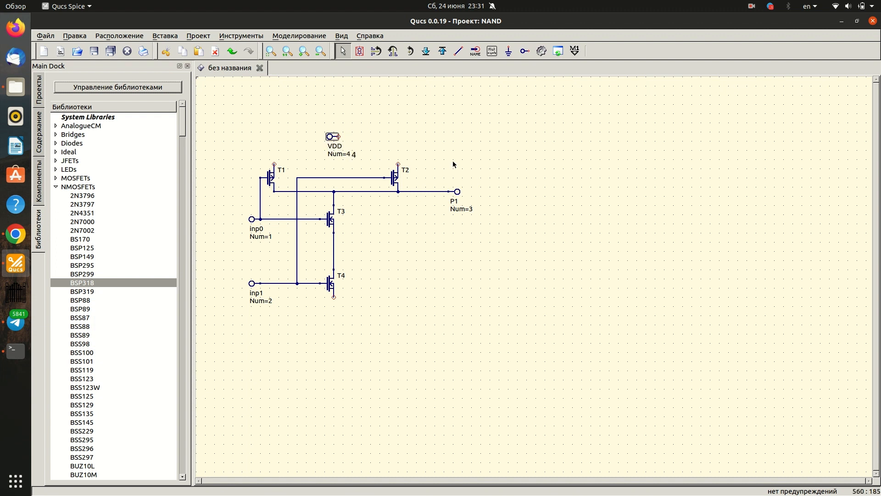
# - Wire the VDD port to the upper terminals of T2 and T1
pyautogui.click(458, 51)
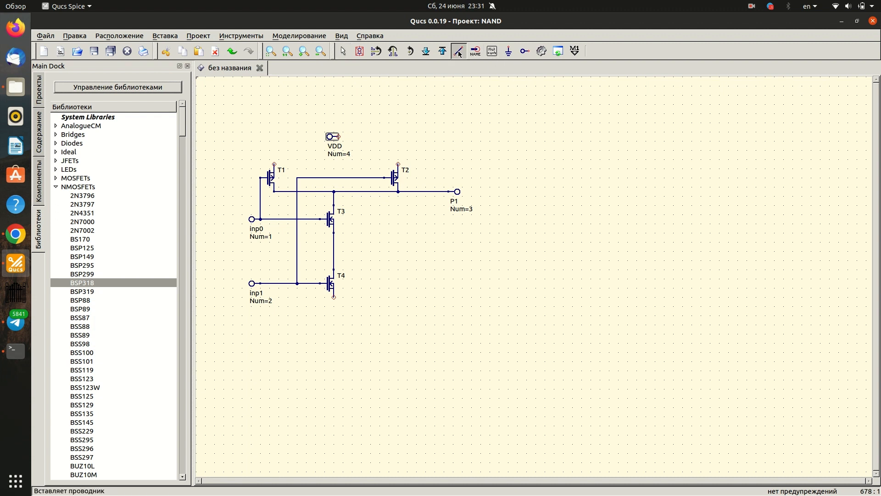
pyautogui.click(339, 136)
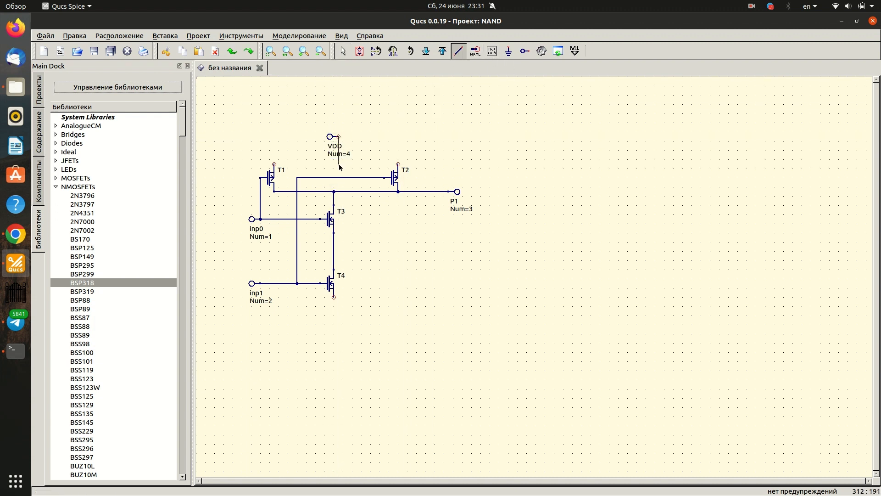
pyautogui.click(398, 165)
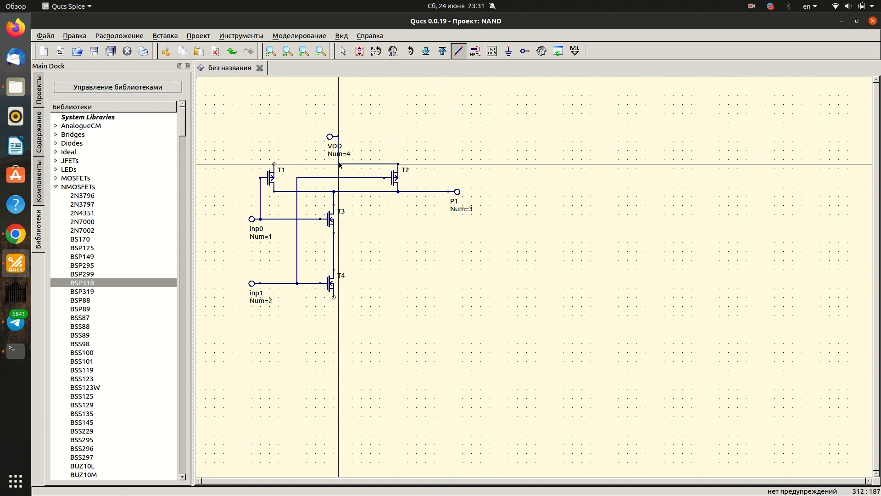
pyautogui.click(340, 164)
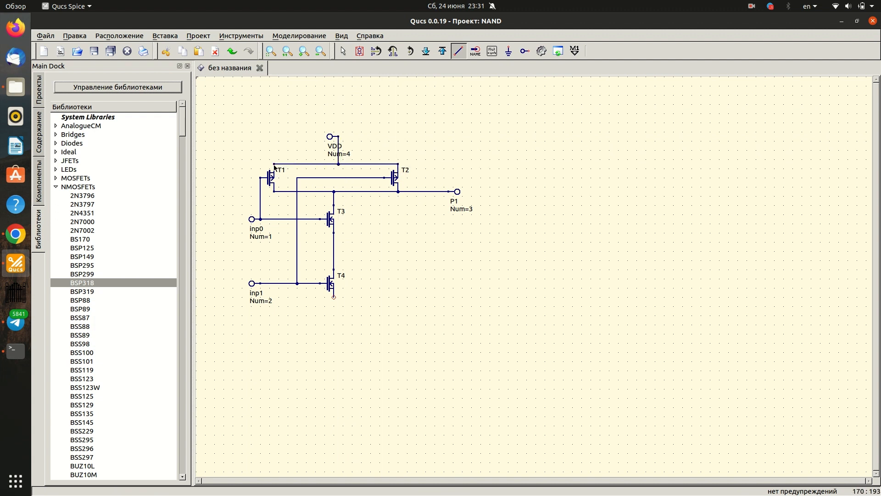
pyautogui.click(274, 164)
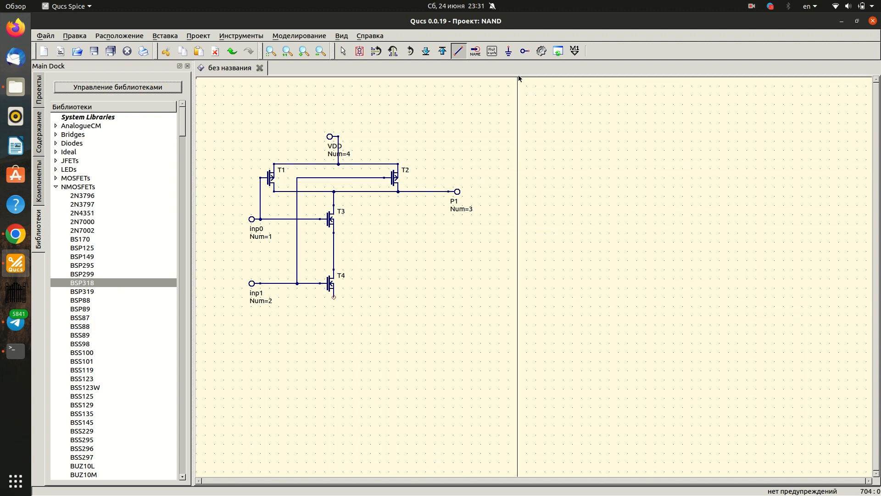
pyautogui.press('Escape')
# - Place a port below T4 and name it GND
pyautogui.click(525, 52)
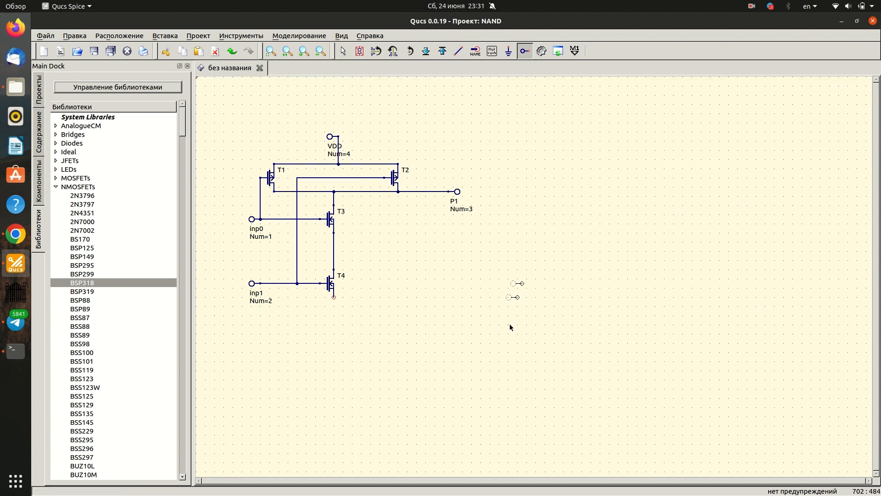
pyautogui.click(329, 338)
pyautogui.press('Escape')
pyautogui.doubleClick(323, 348)
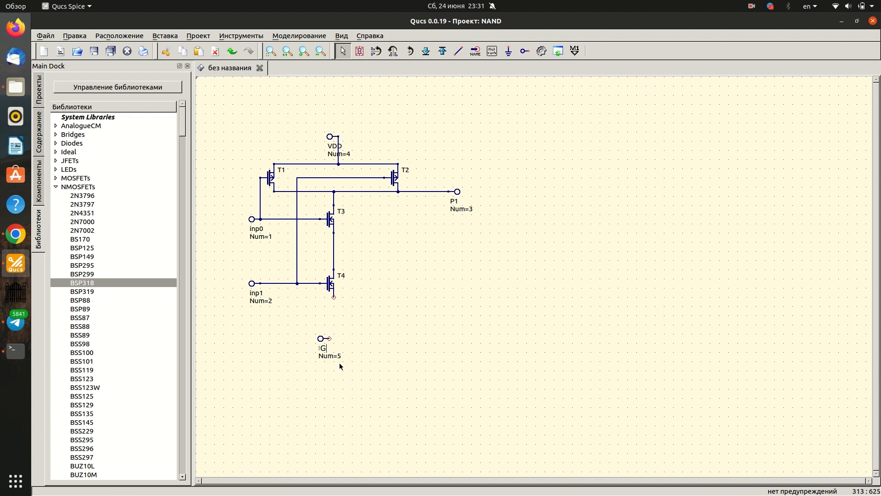
pyautogui.write('GND')
pyautogui.press('Return')
# - Wire the lower terminal of T4 to the GND port
pyautogui.click(459, 50)
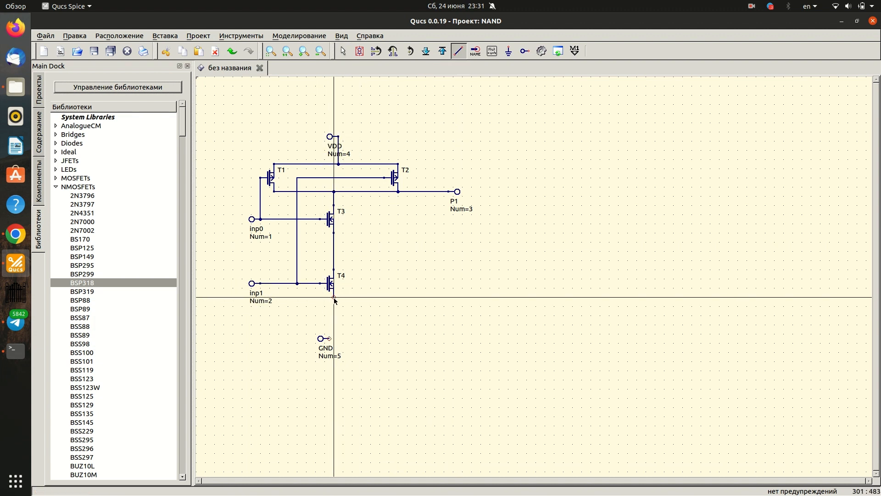
pyautogui.click(334, 297)
pyautogui.click(329, 339)
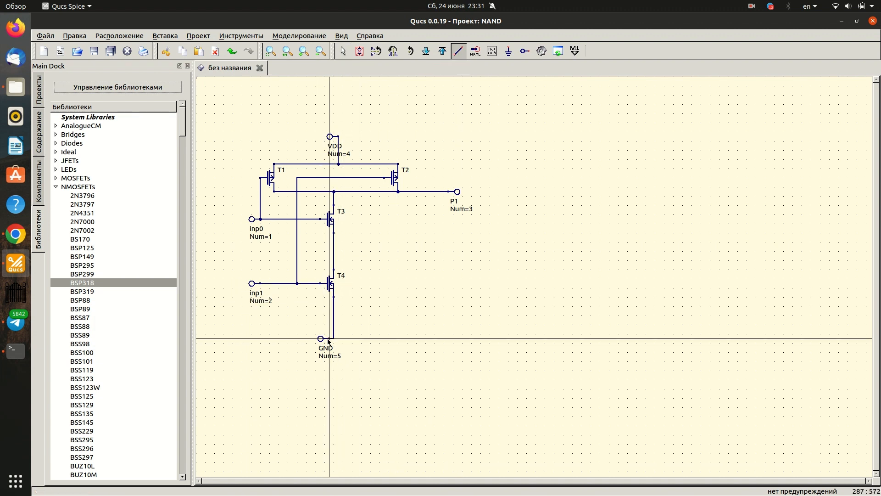
pyautogui.press('Escape')
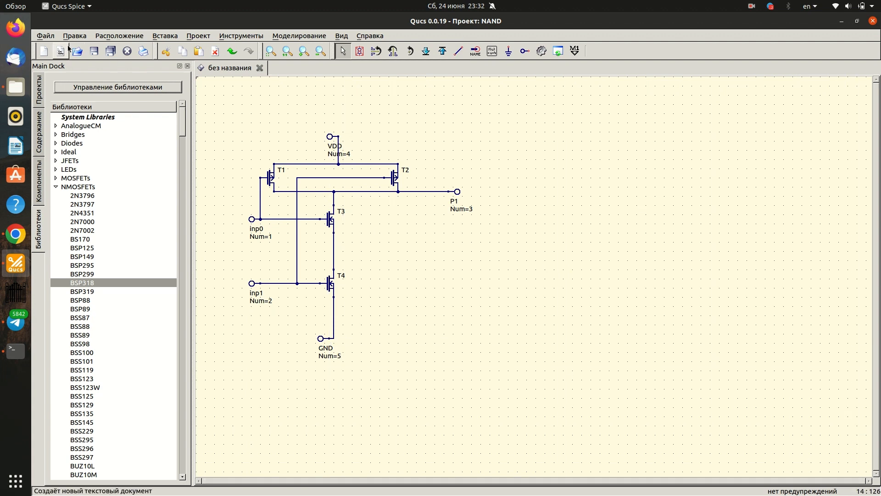
# - Save the schematic as NAND SYMBOL in the NAND_prj folder
pyautogui.click(46, 36)
pyautogui.click(64, 99)
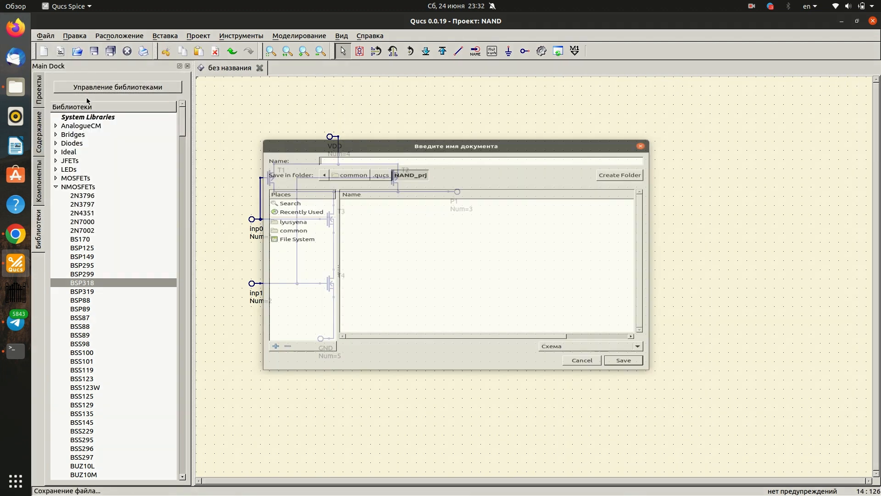
pyautogui.write('NAND ')
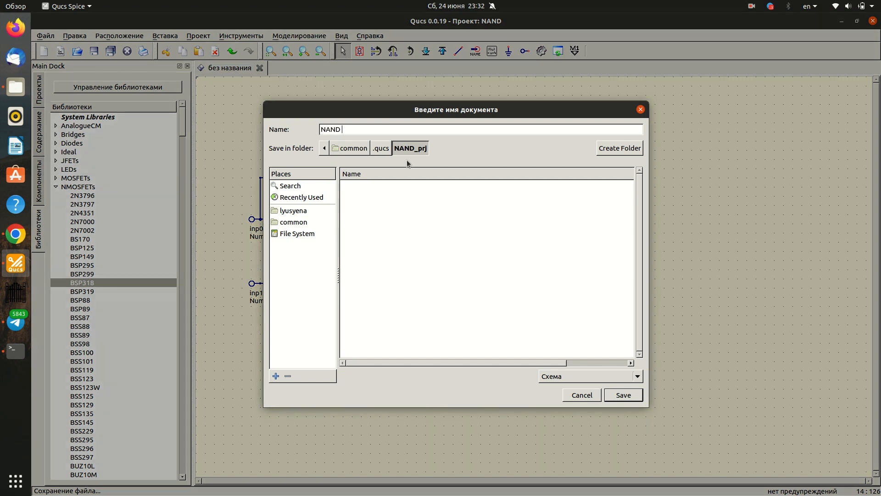
pyautogui.write('SYMBOL')
pyautogui.press('Return')
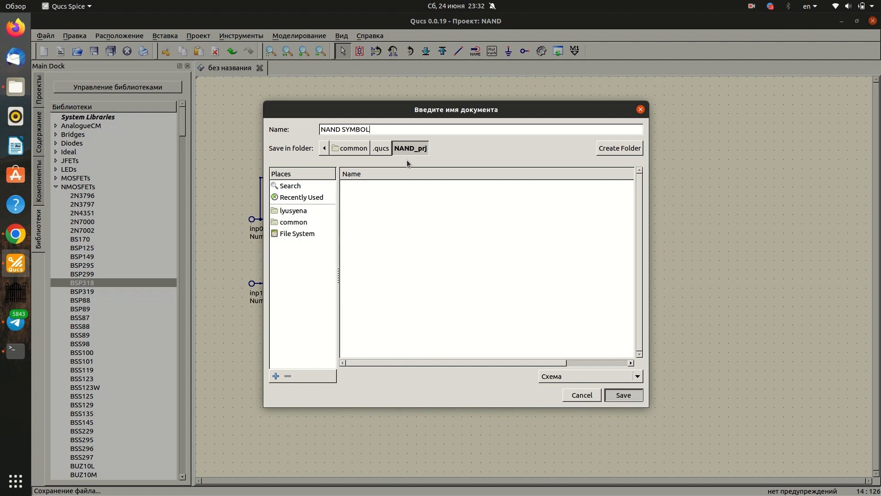
# - Open the schematic's symbol for editing and attach the inp0 and inp1 ports to the two pins on the block's left side
pyautogui.scroll(1, 428, 289)
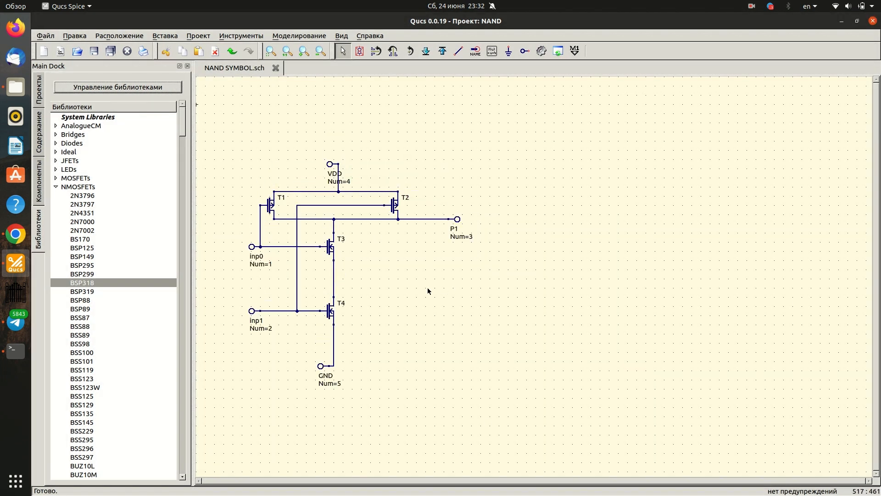
pyautogui.rightClick(438, 158)
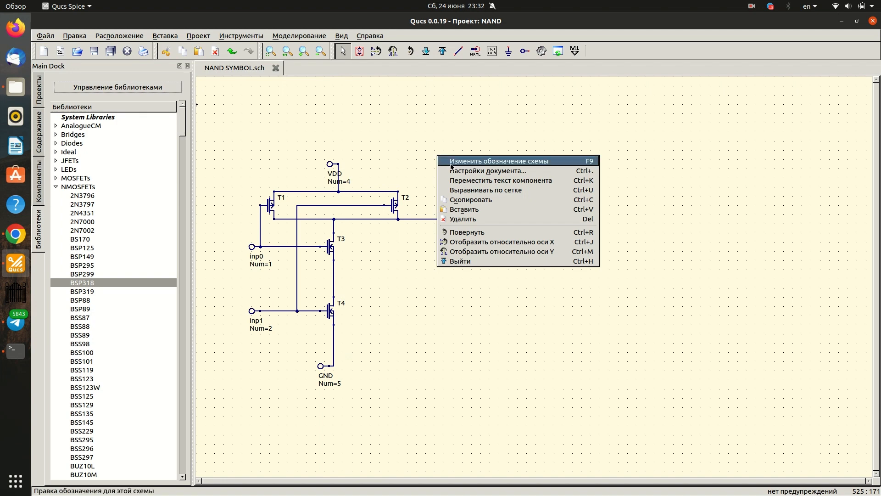
pyautogui.click(451, 161)
pyautogui.scroll(-1, 332, 314)
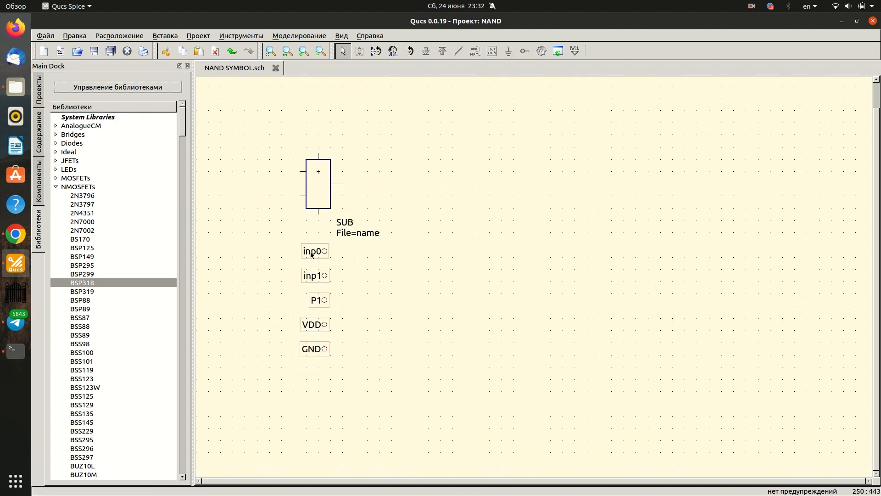
pyautogui.moveTo(311, 255); pyautogui.dragTo(286, 175)
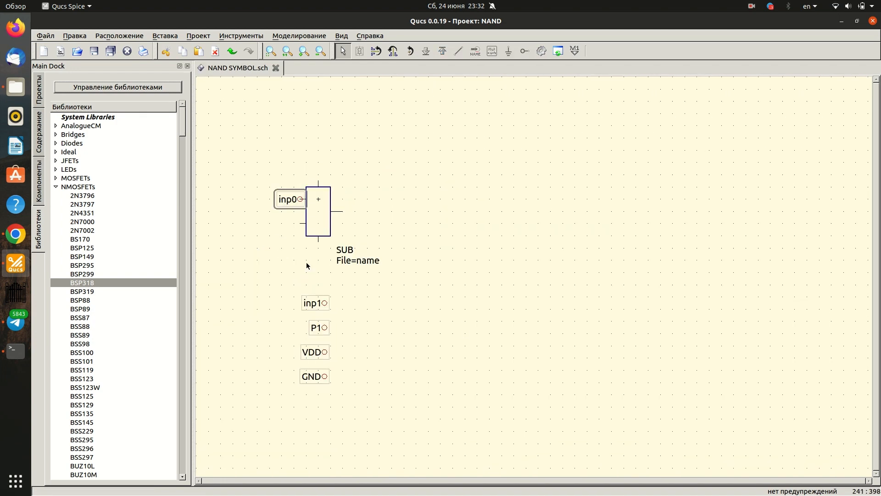
pyautogui.moveTo(310, 303); pyautogui.dragTo(290, 230)
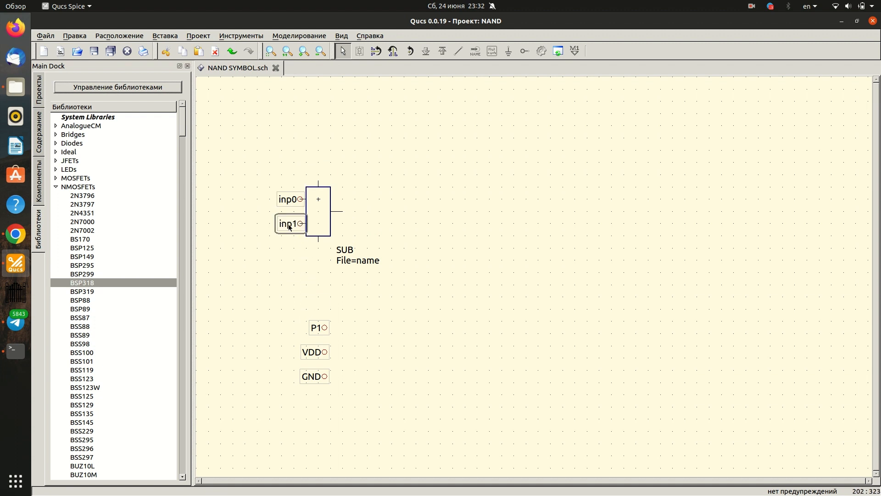
# - Attach P1 to the symbol's right pin, VDD to its upper pin and GND to its lower pin
pyautogui.moveTo(313, 333); pyautogui.dragTo(331, 216)
pyautogui.moveTo(312, 352); pyautogui.dragTo(307, 184)
pyautogui.moveTo(311, 377); pyautogui.dragTo(305, 242)
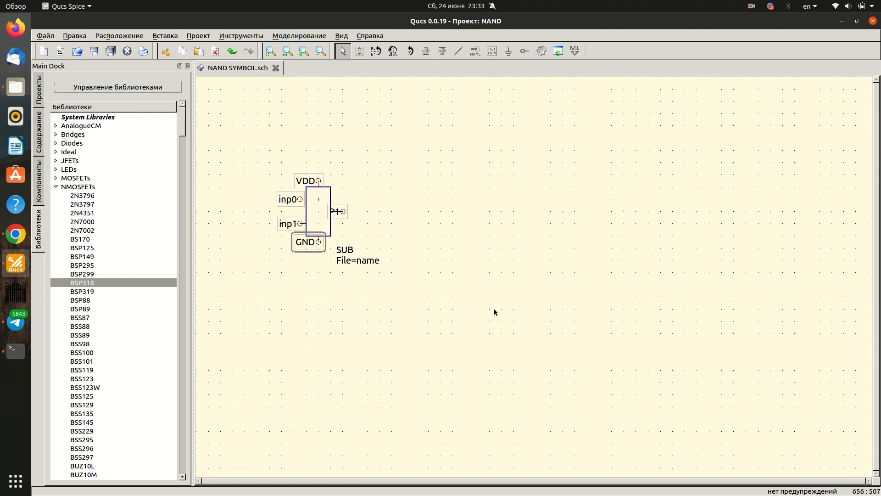
pyautogui.click(471, 308)
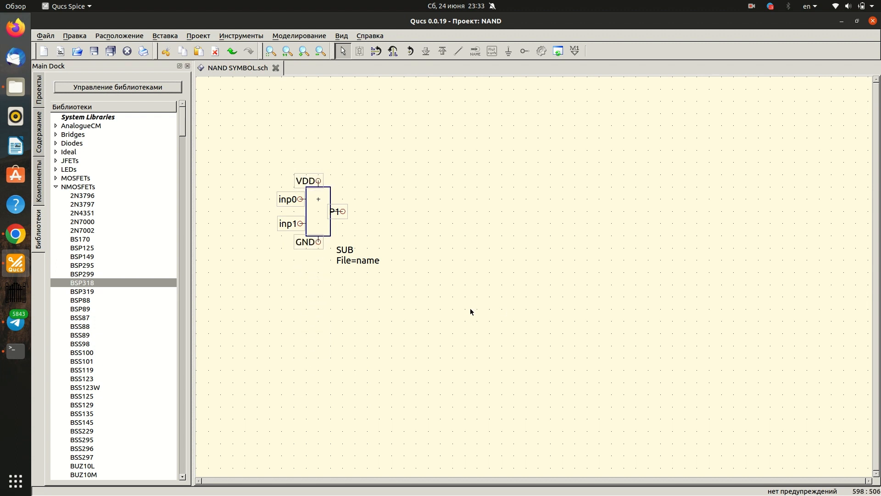
pyautogui.click(360, 260)
pyautogui.click(478, 284)
# - Save the edited symbol and create a new blank schematic
pyautogui.click(44, 35)
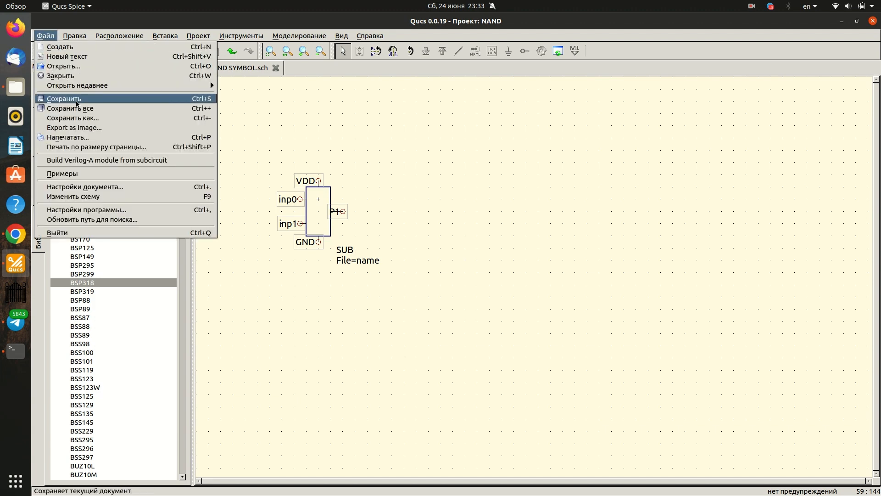
pyautogui.click(76, 101)
pyautogui.click(42, 36)
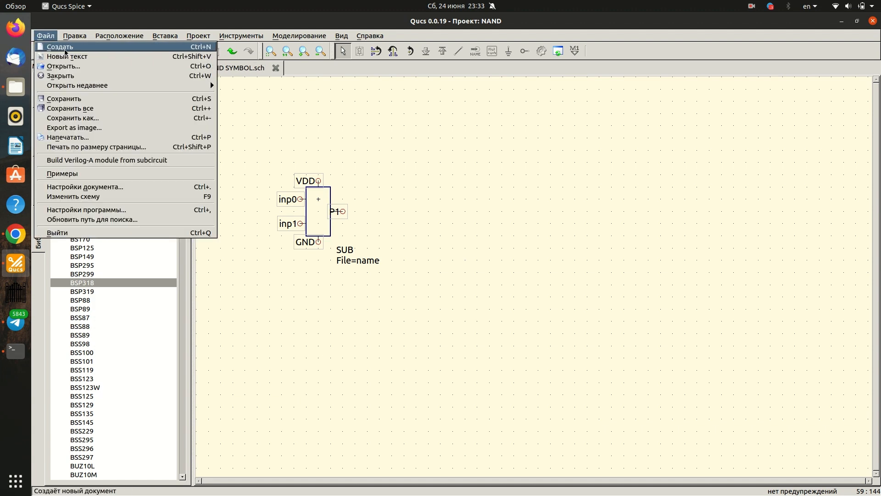
pyautogui.click(60, 46)
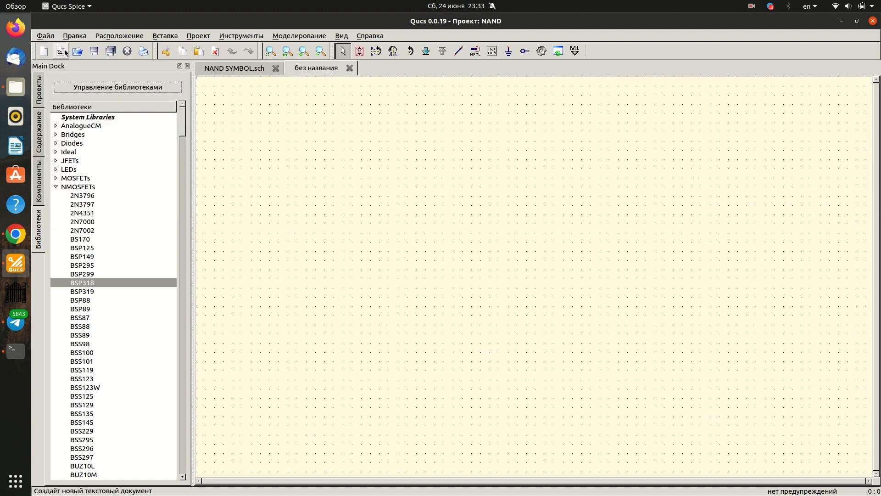
# - Place the project's NAND SYMBOL.sch subcircuit in the new schematic and name the block NAND
pyautogui.click(40, 137)
pyautogui.click(117, 151)
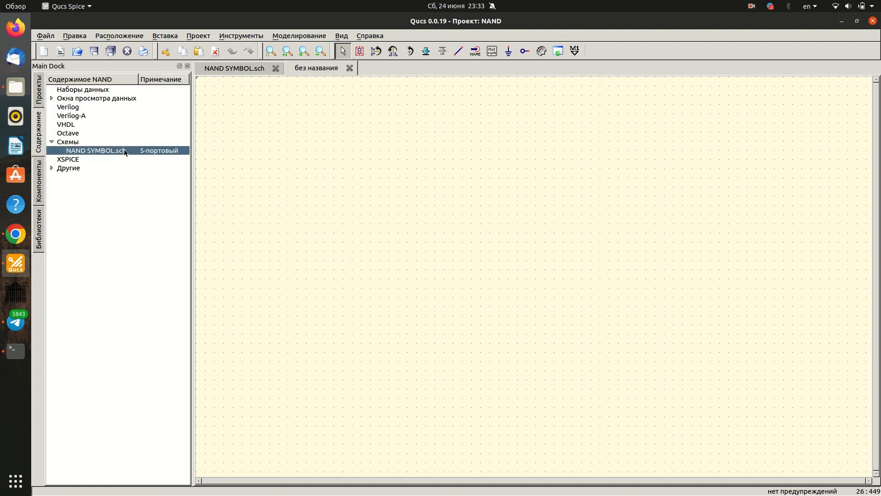
pyautogui.click(436, 179)
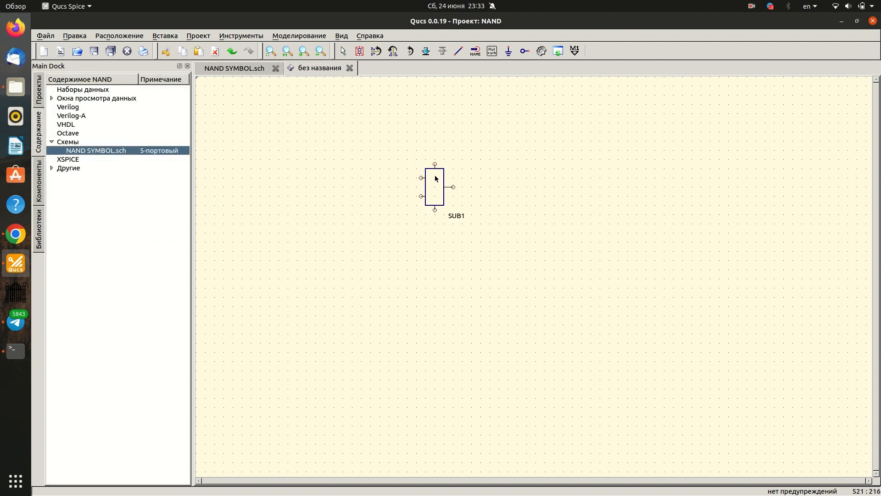
pyautogui.press('Escape')
pyautogui.doubleClick(452, 216)
pyautogui.write('NAND')
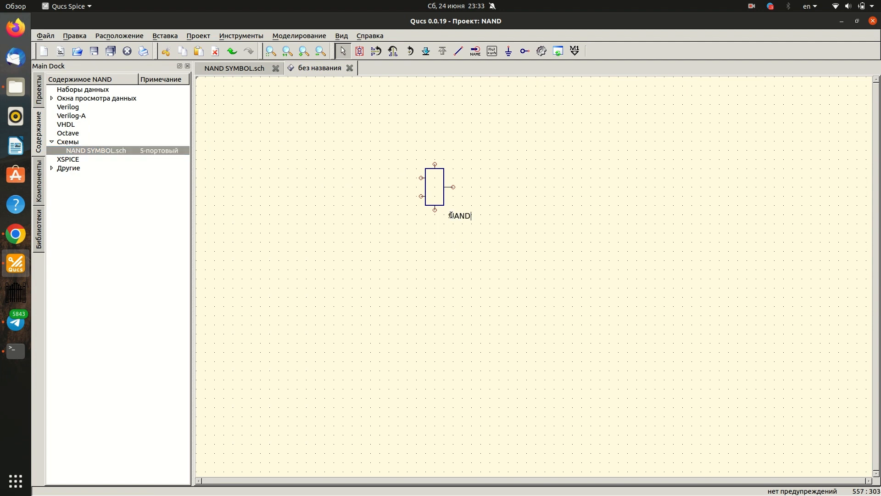
pyautogui.press('Return')
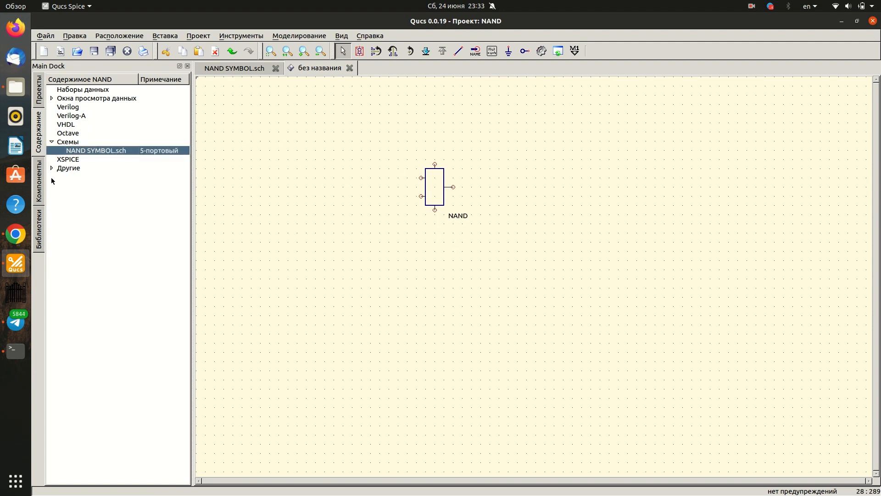
# - Search the components for "ист" and place one DC voltage source above the NAND block
pyautogui.click(37, 233)
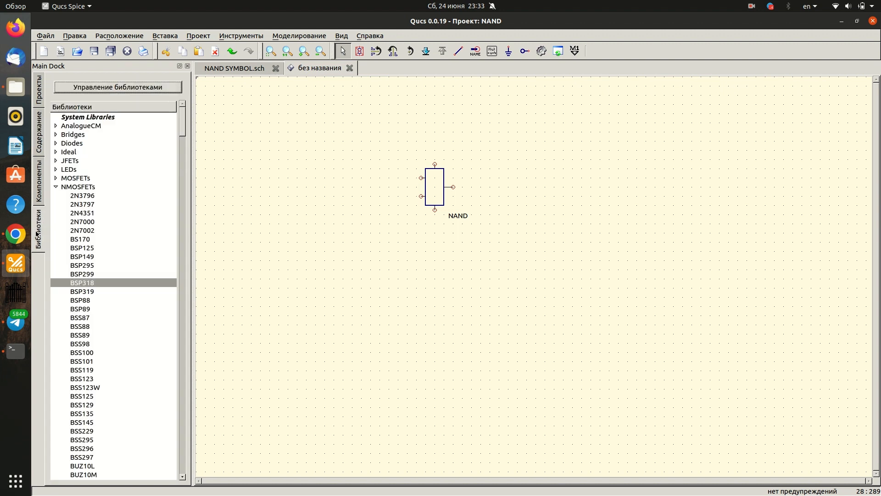
pyautogui.click(41, 174)
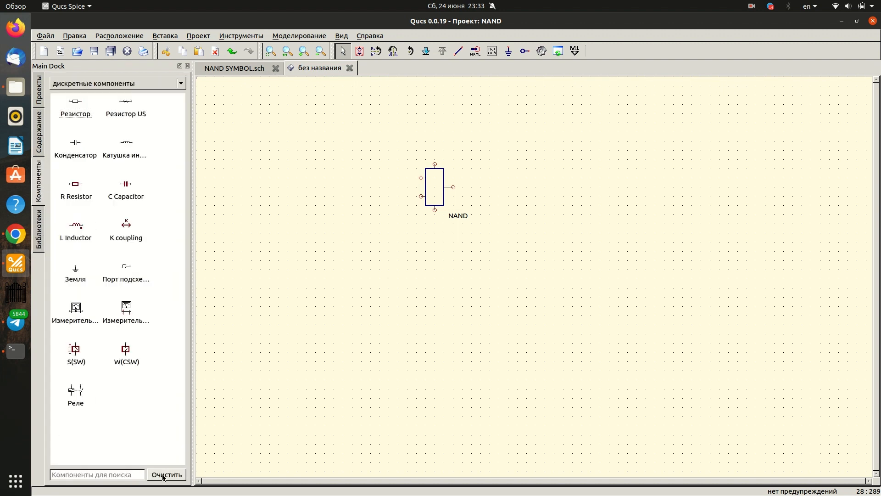
pyautogui.click(126, 475)
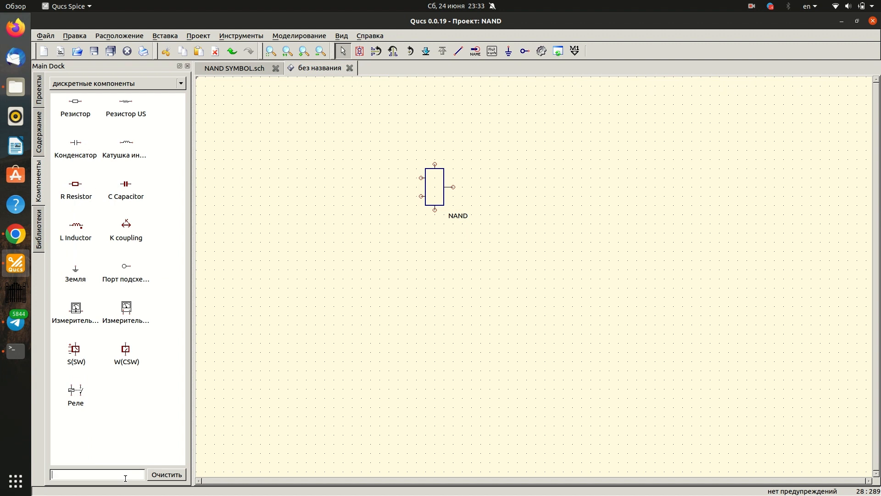
pyautogui.write('b')
pyautogui.press('BackSpace')
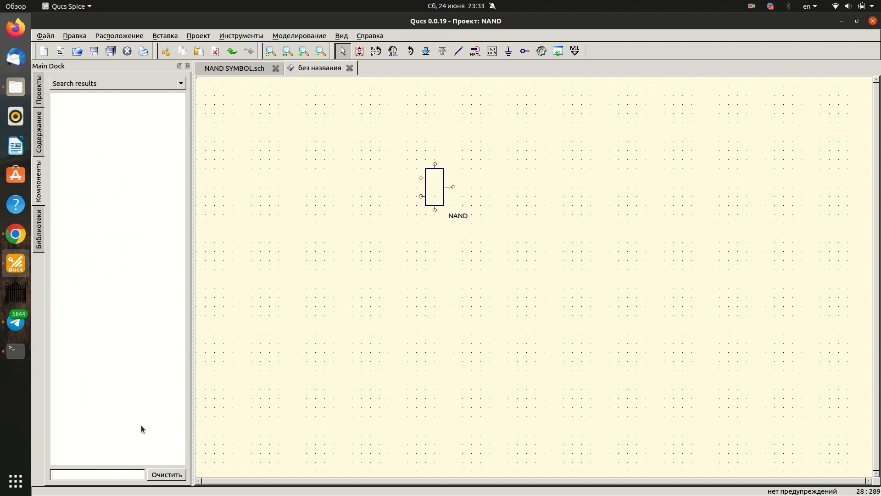
pyautogui.press('super+space')
pyautogui.write('ист')
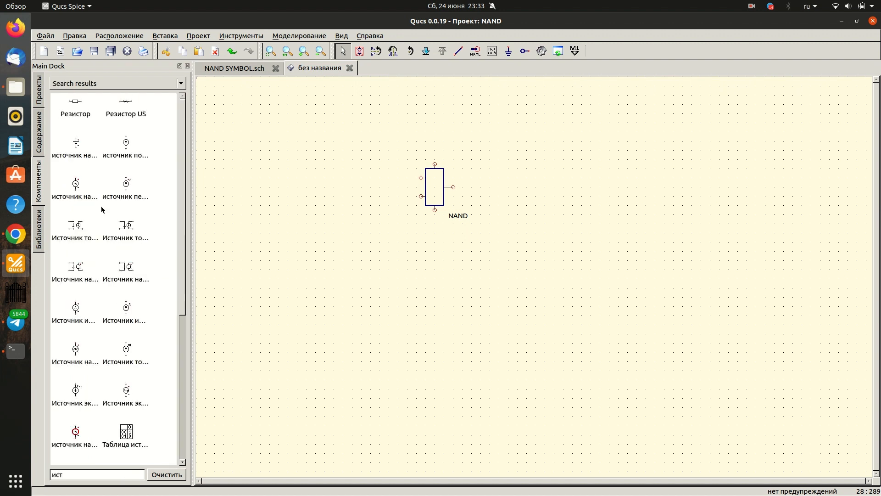
pyautogui.click(81, 144)
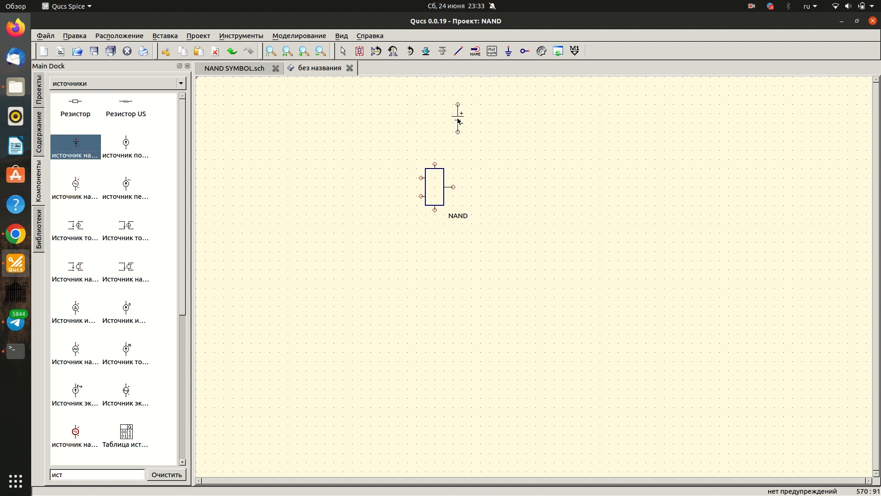
pyautogui.click(457, 121)
pyautogui.press('Escape')
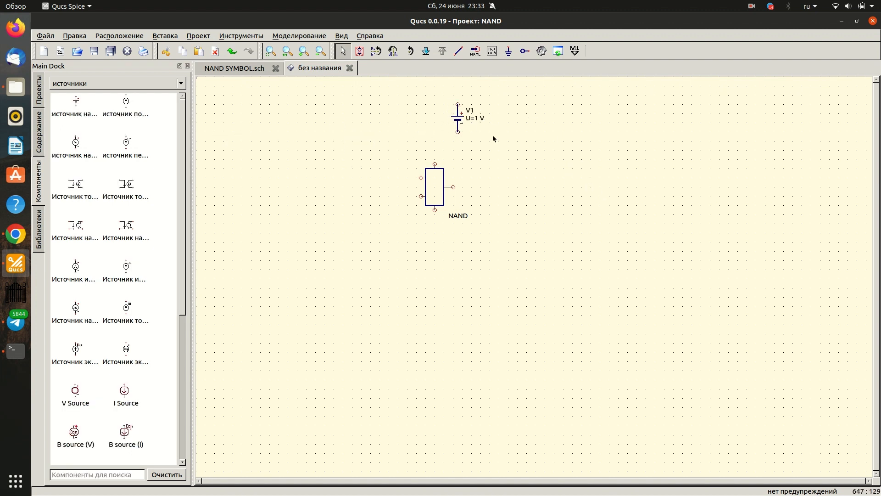
# - Wire the positive terminal of source V1 to the upper pin of the NAND block
pyautogui.click(453, 52)
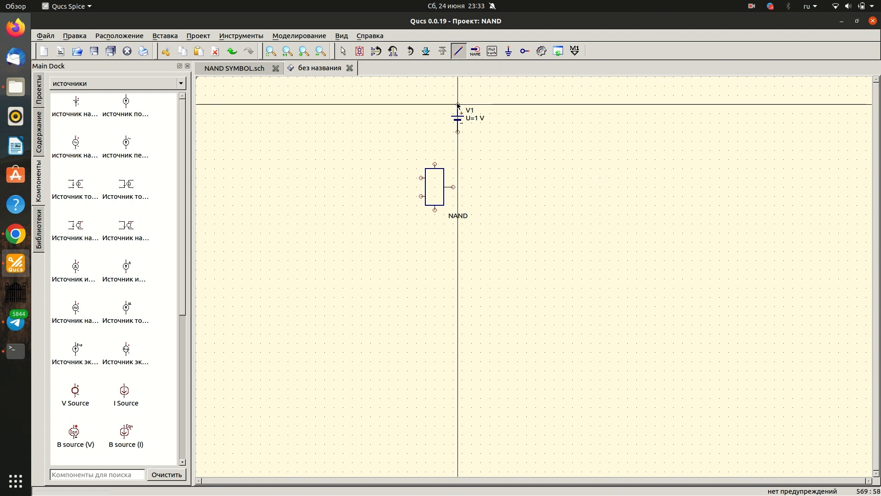
pyautogui.click(458, 105)
pyautogui.click(435, 164)
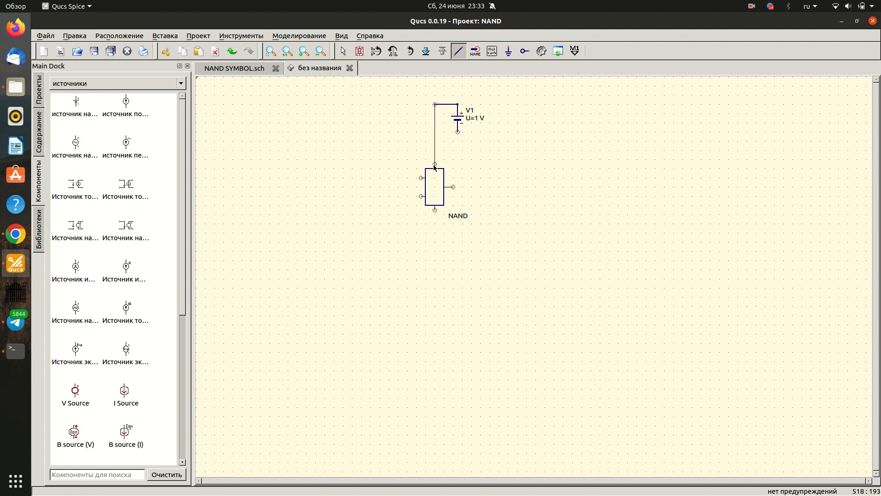
pyautogui.press('Escape')
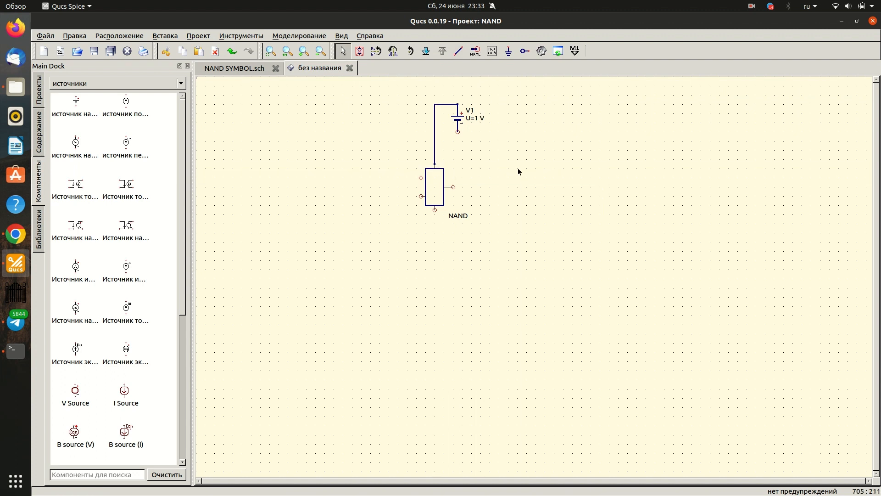
# - Place a ground symbol on the negative terminal of source V1
pyautogui.click(509, 52)
pyautogui.click(458, 134)
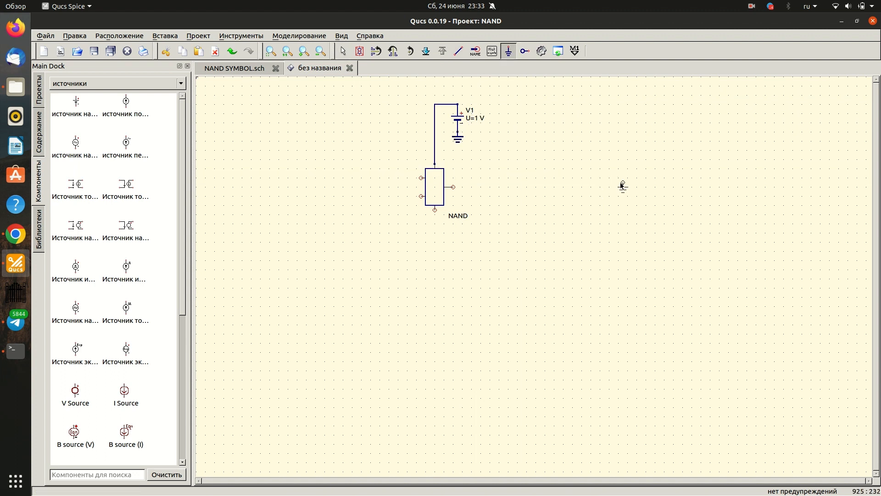
pyautogui.press('Escape')
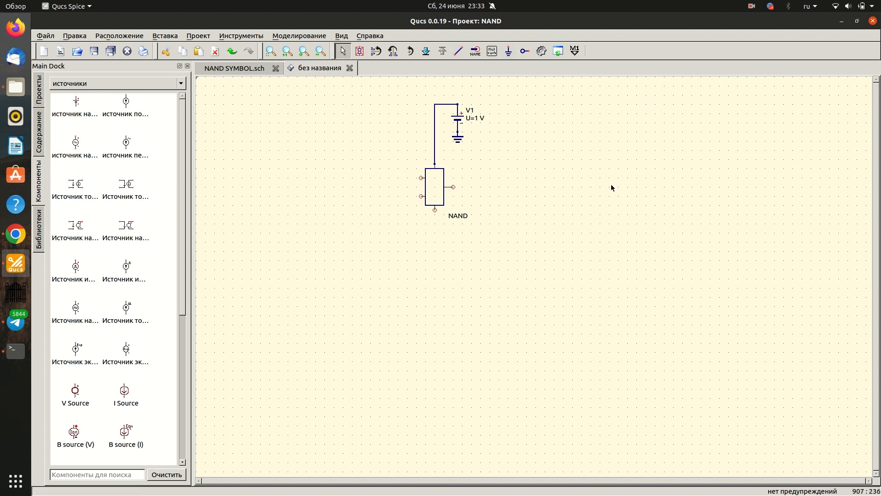
# - Search the components for "ист" and place two rectangular-pulse voltage sources, one above the other, left of the NAND block
pyautogui.click(88, 477)
pyautogui.write('ист')
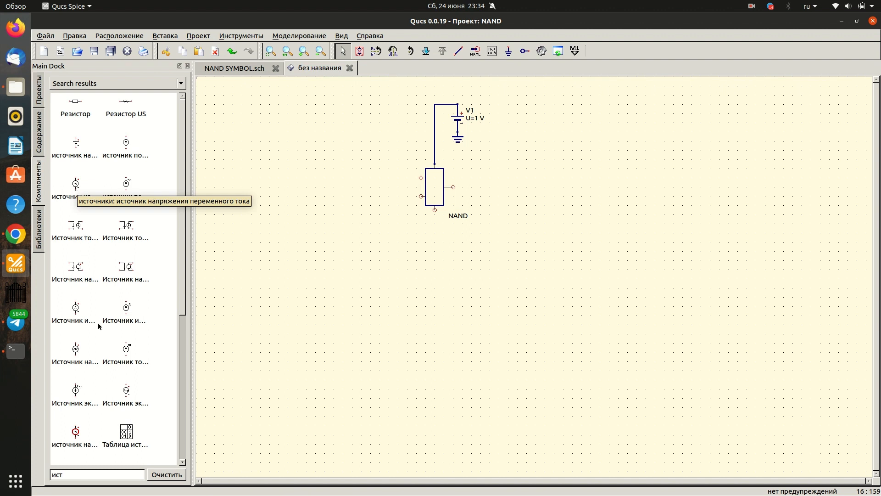
pyautogui.click(79, 352)
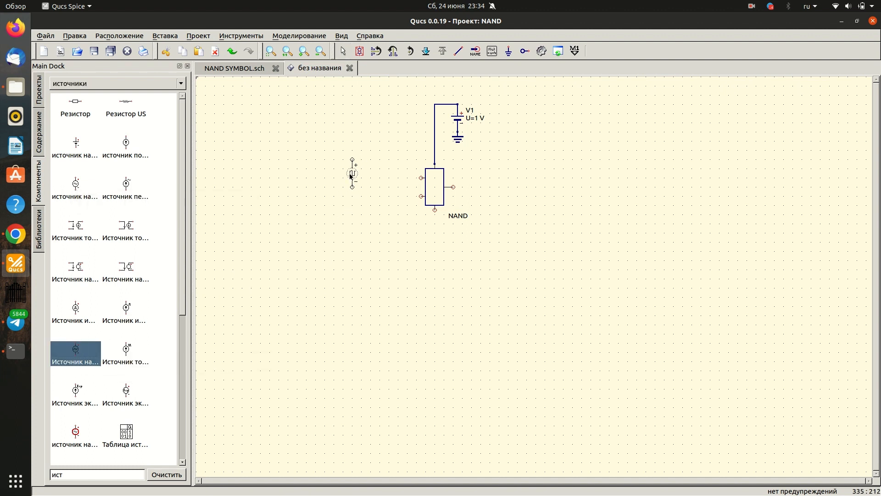
pyautogui.click(352, 173)
pyautogui.click(352, 223)
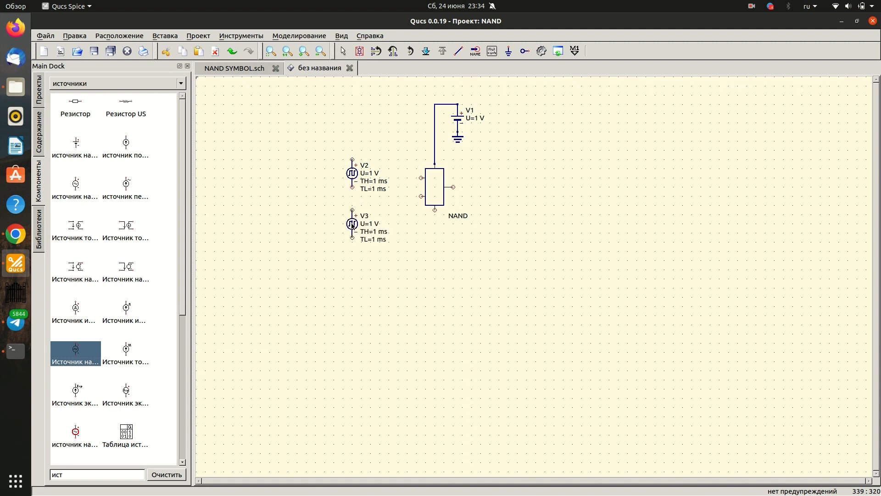
pyautogui.press('Escape')
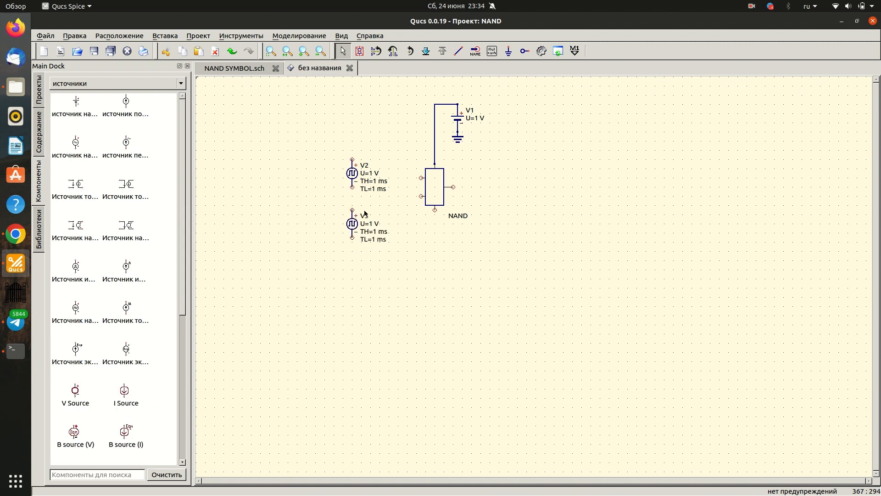
# - Rotate source V2 three times by 90° so its positive terminal faces the NAND block
pyautogui.click(352, 173)
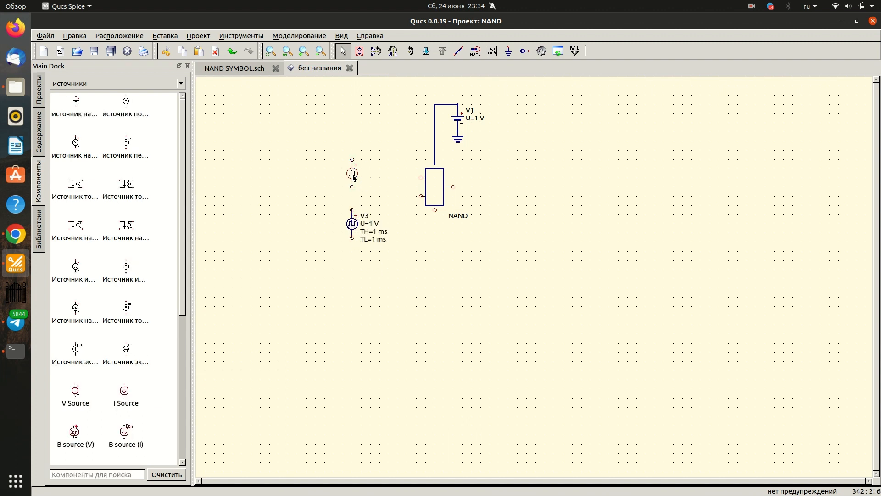
pyautogui.click(410, 51)
pyautogui.click(410, 52)
pyautogui.click(410, 51)
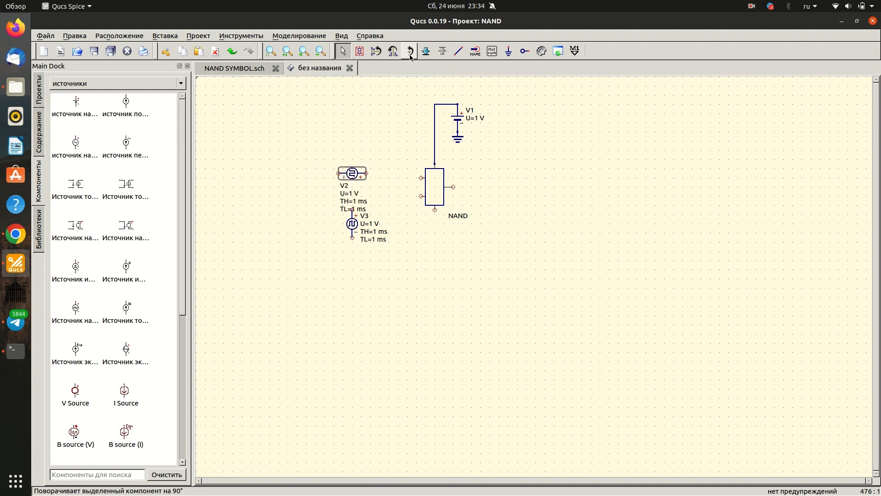
pyautogui.click(360, 230)
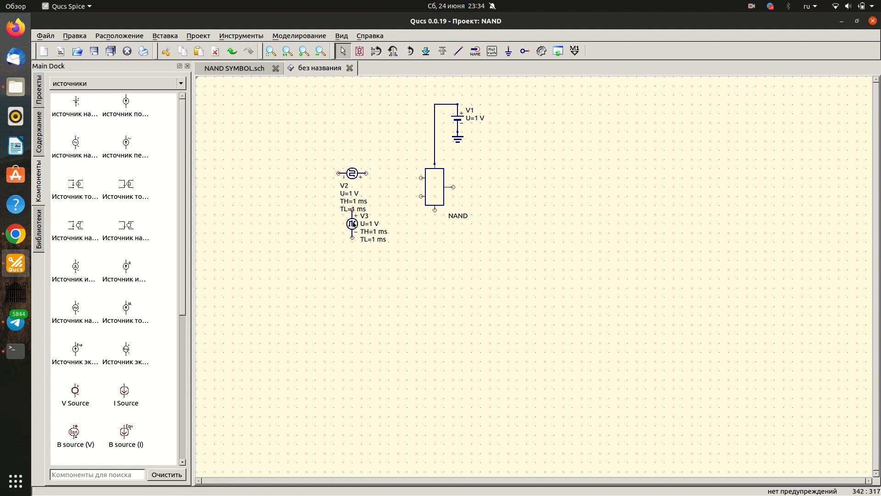
# - Rotate source V3 three times by 90° so its positive terminal faces the NAND block
pyautogui.click(352, 224)
pyautogui.click(410, 54)
pyautogui.click(410, 54)
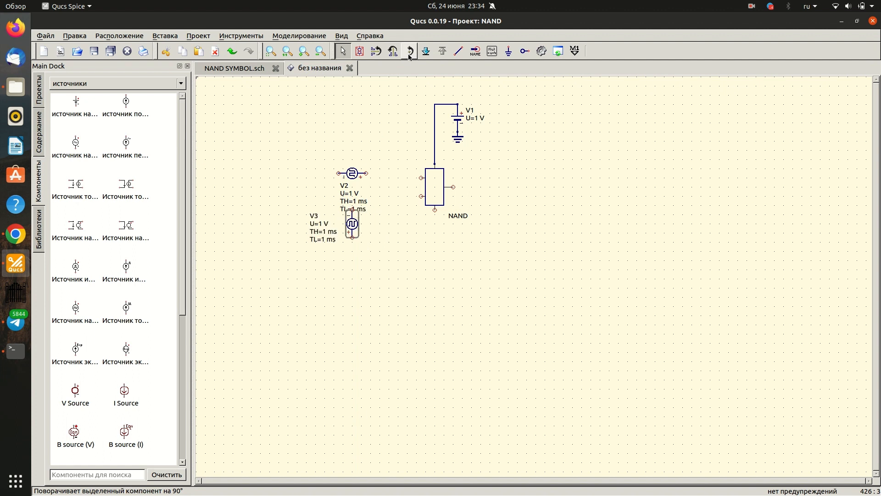
pyautogui.click(410, 54)
pyautogui.click(425, 276)
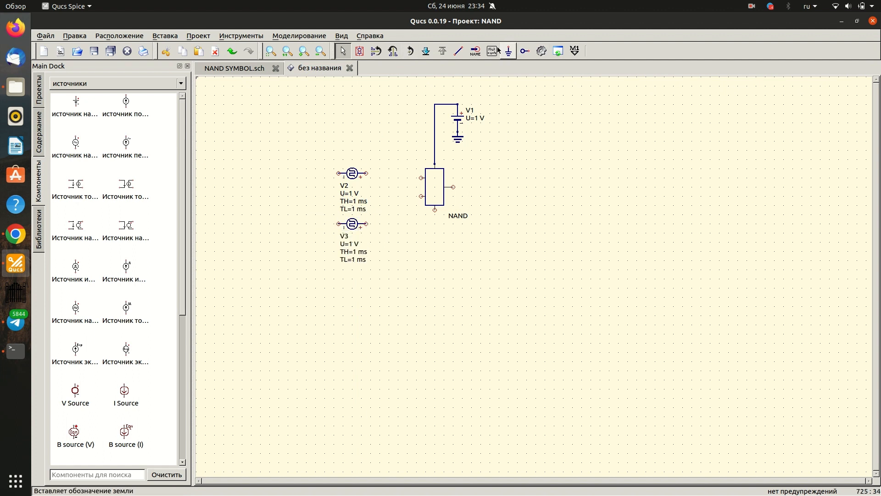
# - Wire the positive terminals of V2 and V3 to the upper and lower input pins of the NAND block
pyautogui.click(458, 52)
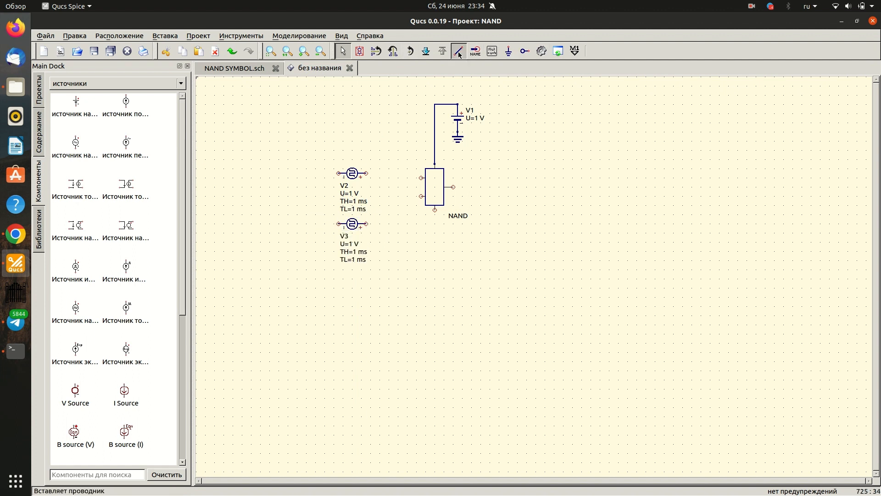
pyautogui.click(367, 175)
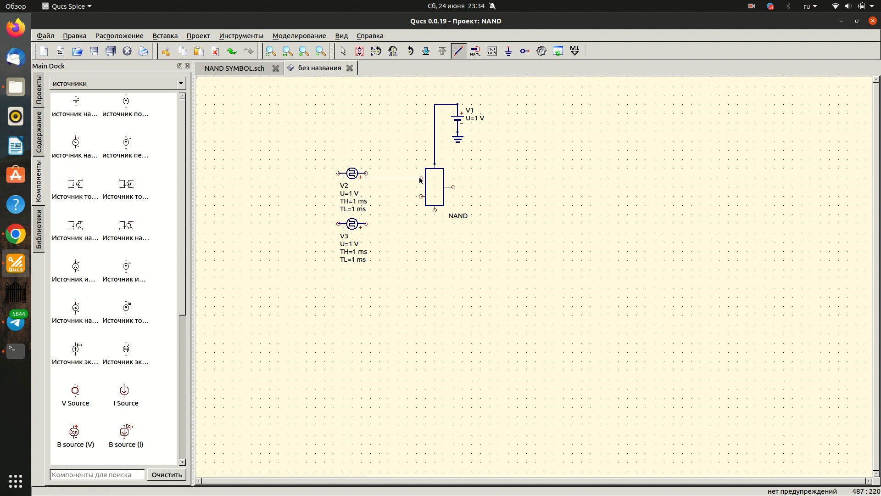
pyautogui.click(421, 177)
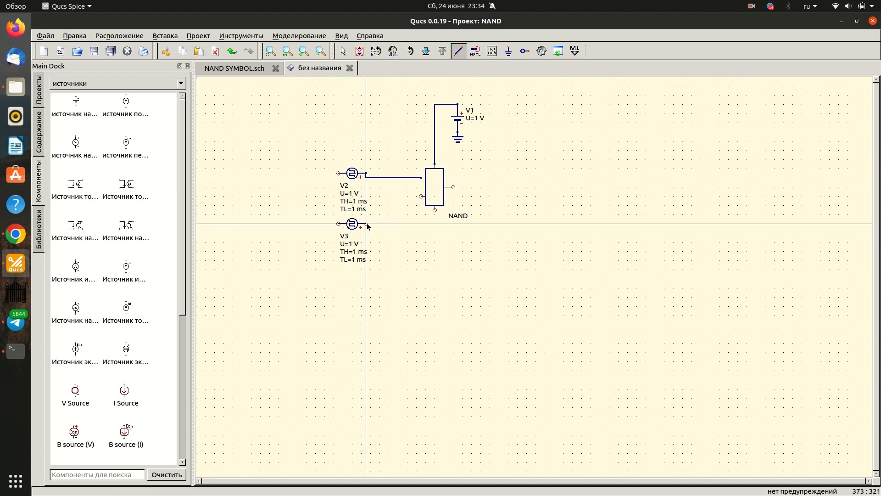
pyautogui.click(367, 225)
pyautogui.click(421, 196)
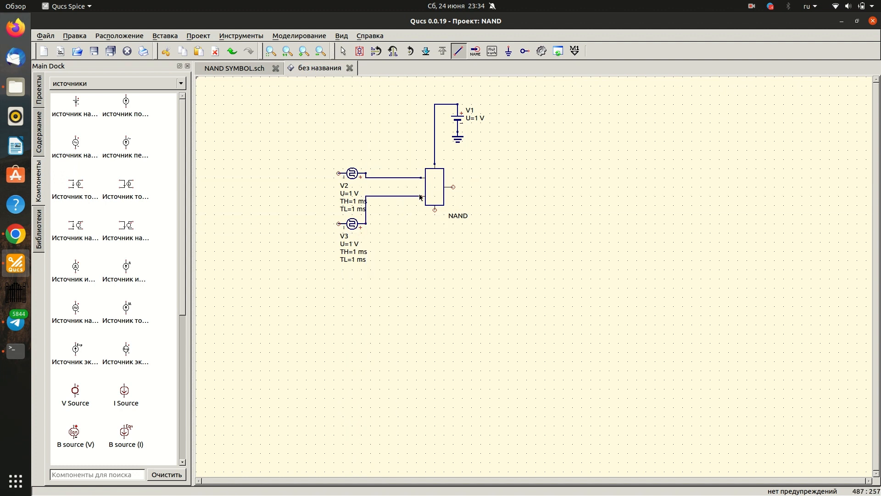
pyautogui.press('Escape')
# - Move pulse sources V2 and V3 slightly farther from the NAND block, with V2 raised above its input pin
pyautogui.moveTo(352, 174); pyautogui.dragTo(339, 178)
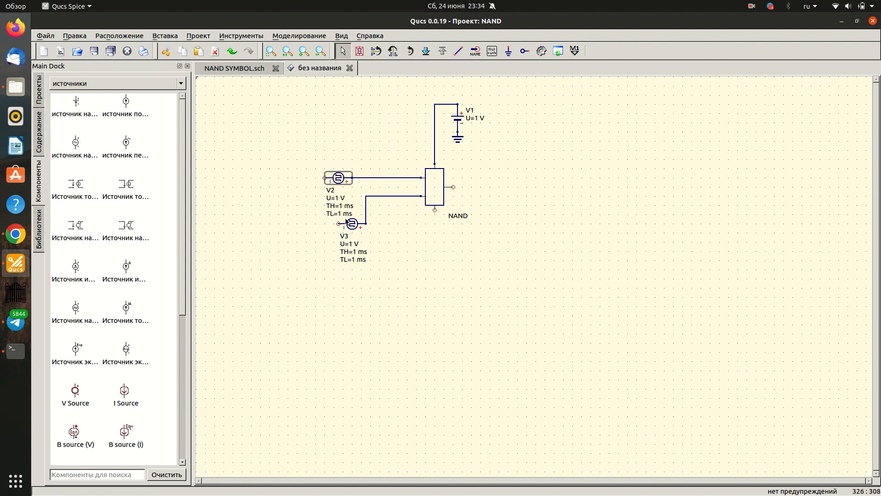
pyautogui.moveTo(352, 224)
pyautogui.mouseDown()
pyautogui.moveTo(338, 214)
pyautogui.moveTo(343, 220)
pyautogui.mouseUp()
pyautogui.moveTo(338, 179); pyautogui.dragTo(338, 161)
# - Place a ground symbol on the negative terminal of source V3
pyautogui.click(508, 51)
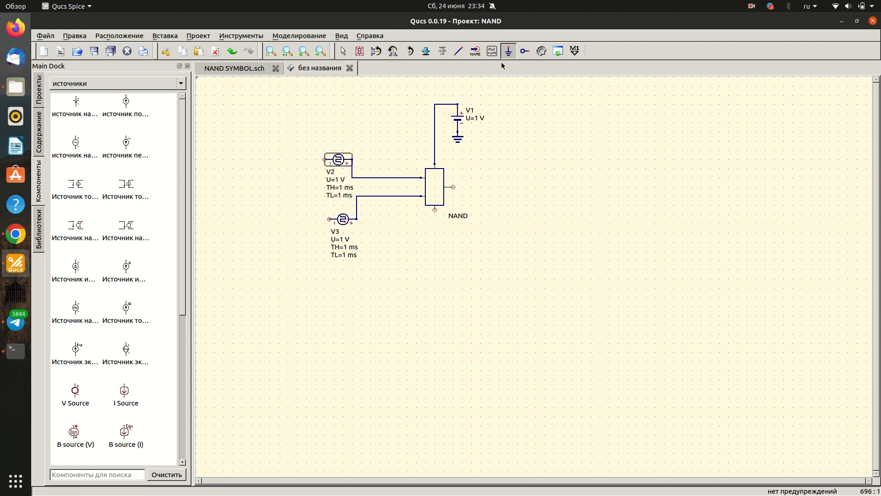
pyautogui.click(330, 223)
pyautogui.press('Escape')
# - Wire the negative terminal of V2 to V3's grounded terminal and shift the ground symbol under the vertical wire
pyautogui.hotkey('ctrl', 'e')
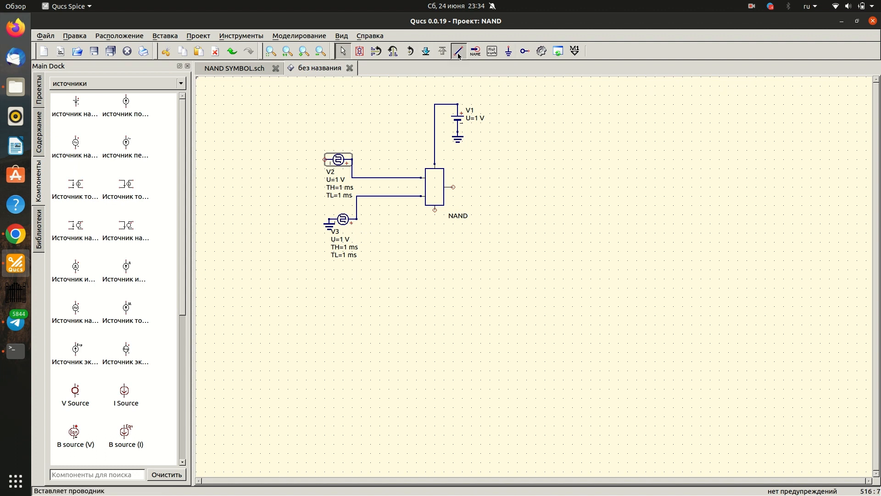
pyautogui.click(324, 159)
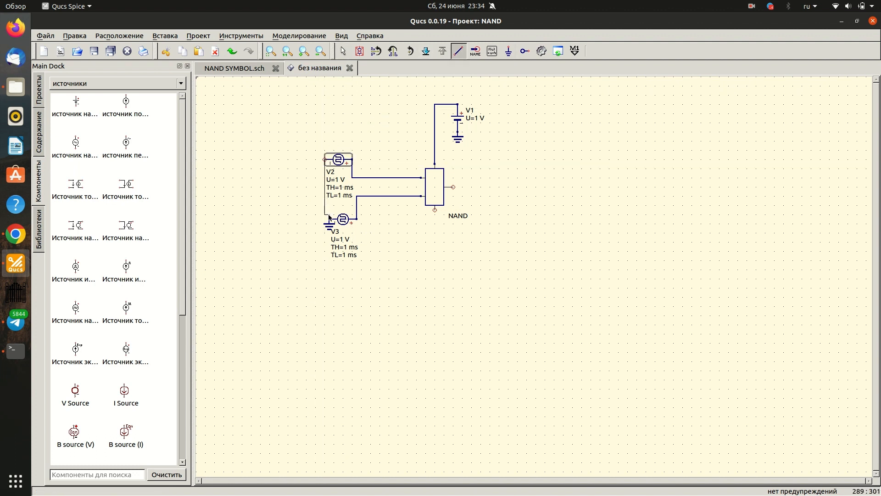
pyautogui.click(330, 220)
pyautogui.press('Escape')
pyautogui.click(326, 224)
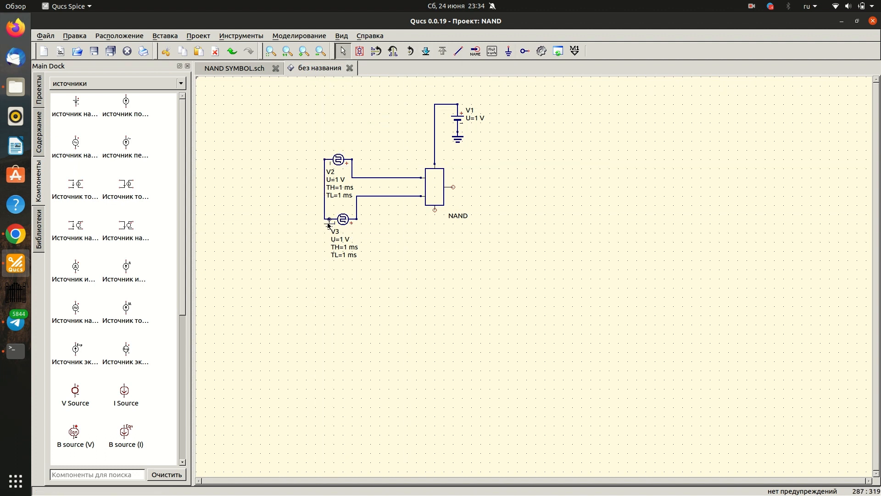
# - Place a ground symbol on the lower pin of the NAND block, undoing the stray ground beside V1
pyautogui.click(508, 51)
pyautogui.click(499, 106)
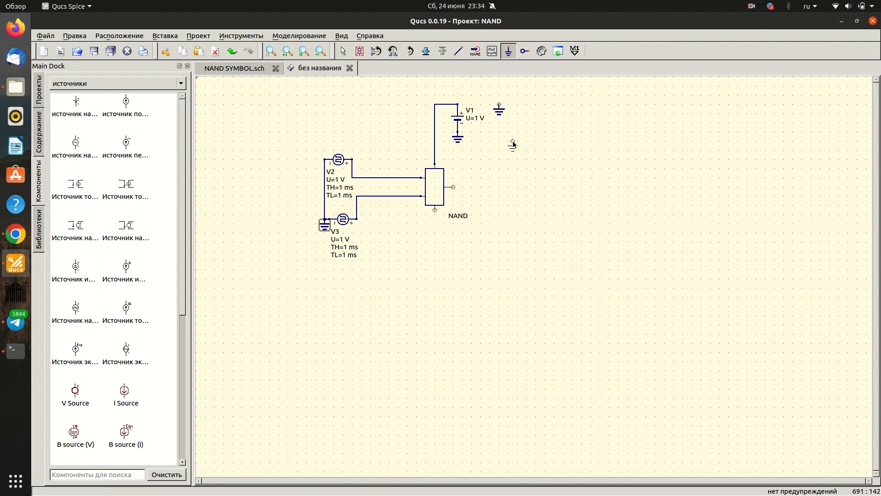
pyautogui.hotkey('ctrl', 'z')
pyautogui.click(435, 214)
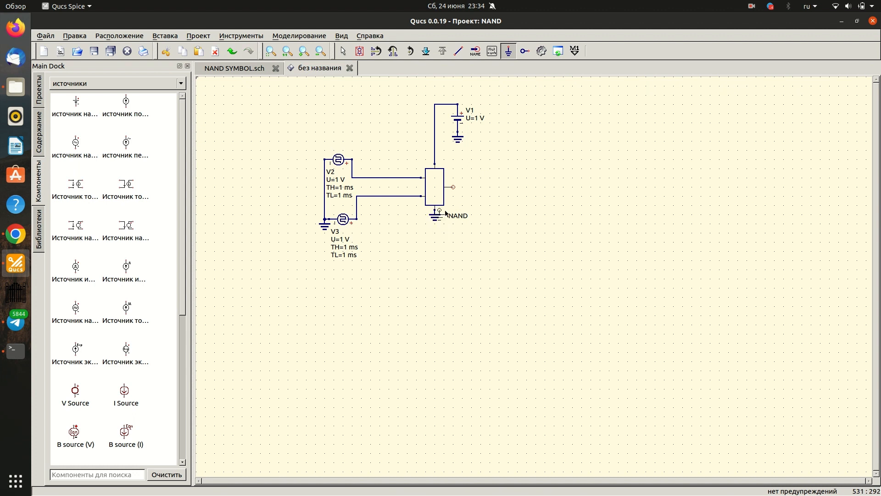
pyautogui.press('Escape')
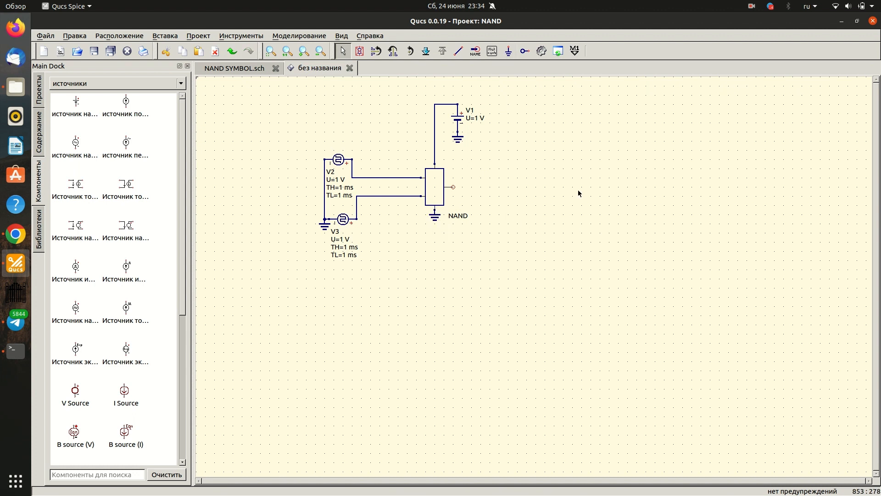
# - Place a port beside the NAND block's output and mirror it so its connection faces the block
pyautogui.click(525, 50)
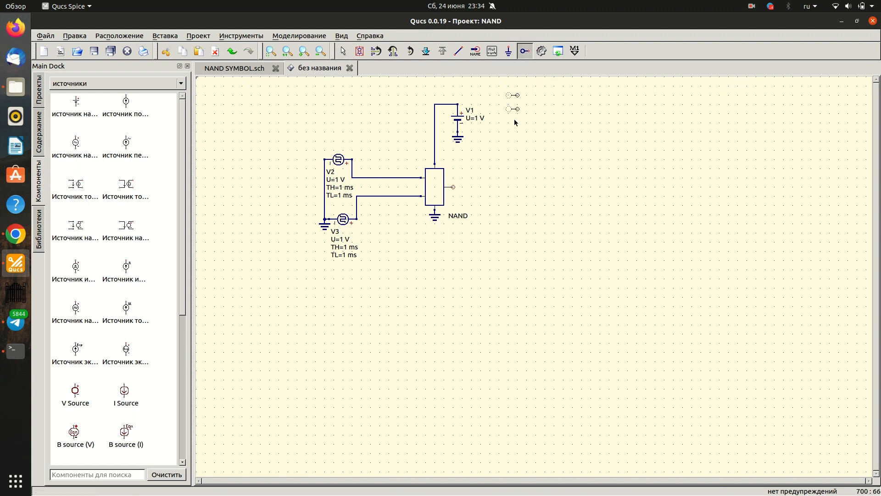
pyautogui.press('Escape')
pyautogui.click(492, 191)
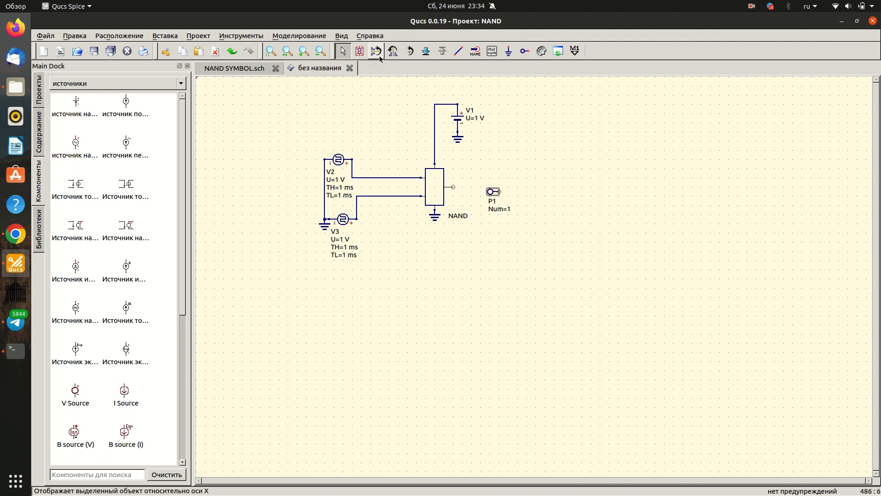
pyautogui.click(394, 52)
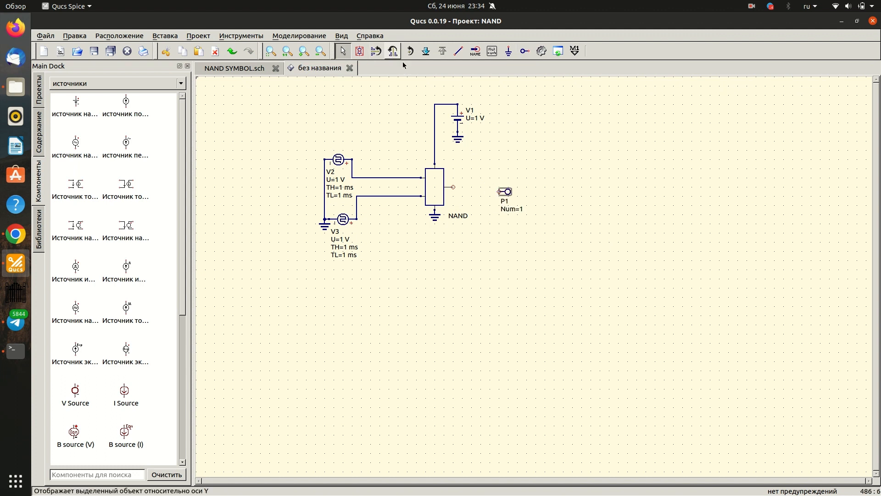
# - Rename the output port P1 to "out", switching the keyboard layout to English
pyautogui.click(508, 200)
pyautogui.write('щге')
pyautogui.press('BackSpace')
pyautogui.press('BackSpace')
pyautogui.press('BackSpace')
pyautogui.press('super+space')
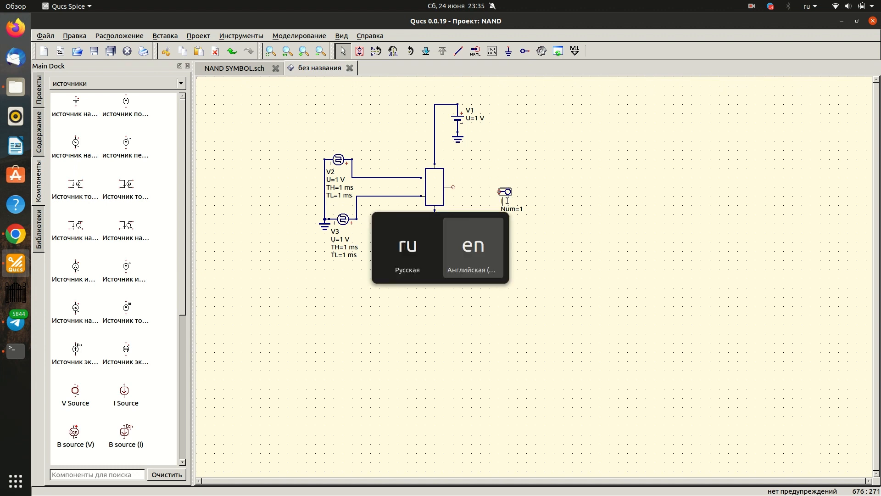
pyautogui.write('out')
pyautogui.press('Tab')
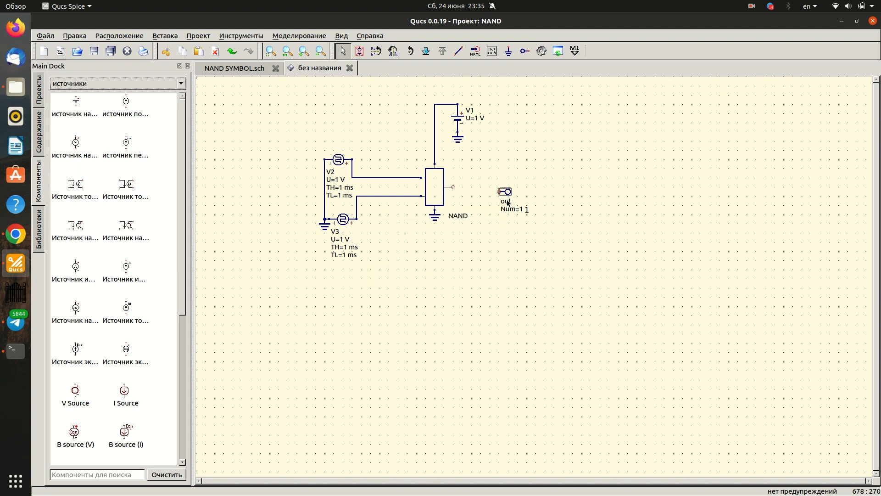
# - Wire the out port to the NAND block's output pin and align the port with that pin
pyautogui.click(458, 51)
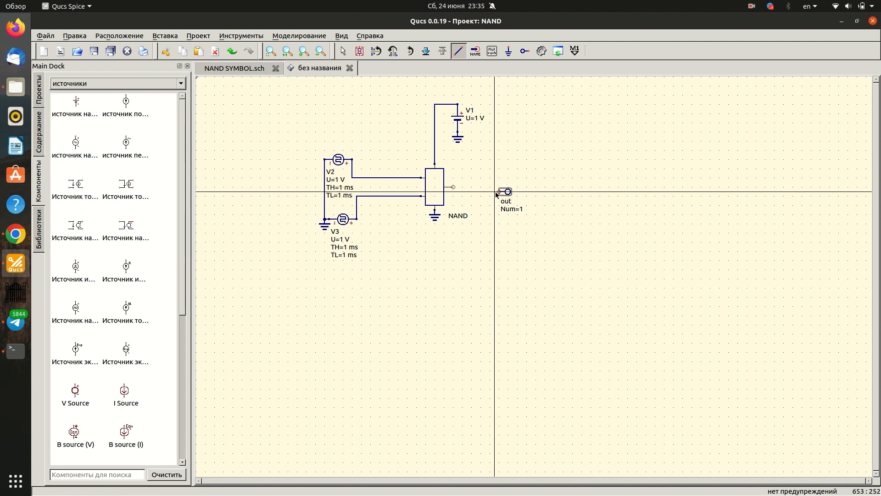
pyautogui.click(499, 191)
pyautogui.click(453, 186)
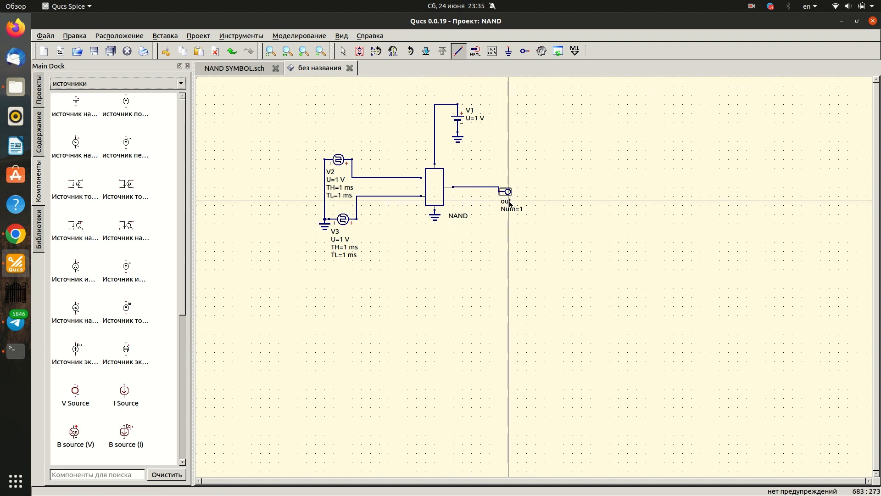
pyautogui.press('Escape')
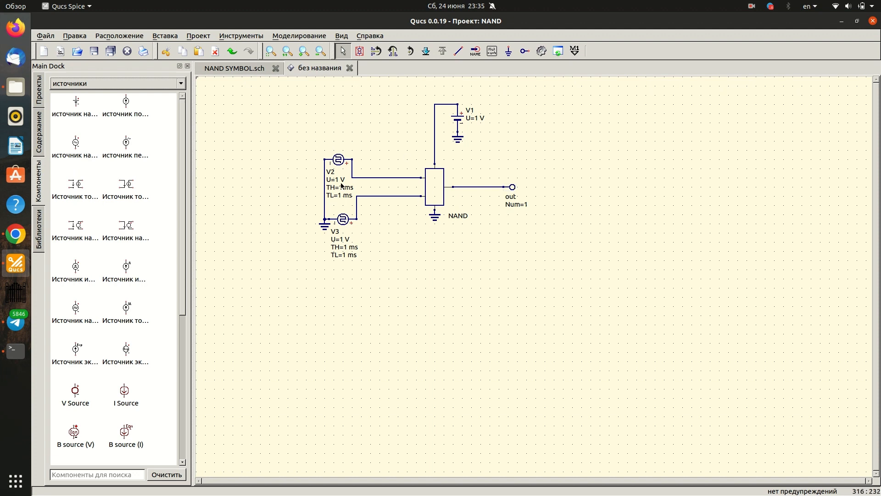
# - Set source V2's pulse voltage U to 5 V and its high duration TH to 22 us
pyautogui.doubleClick(334, 160)
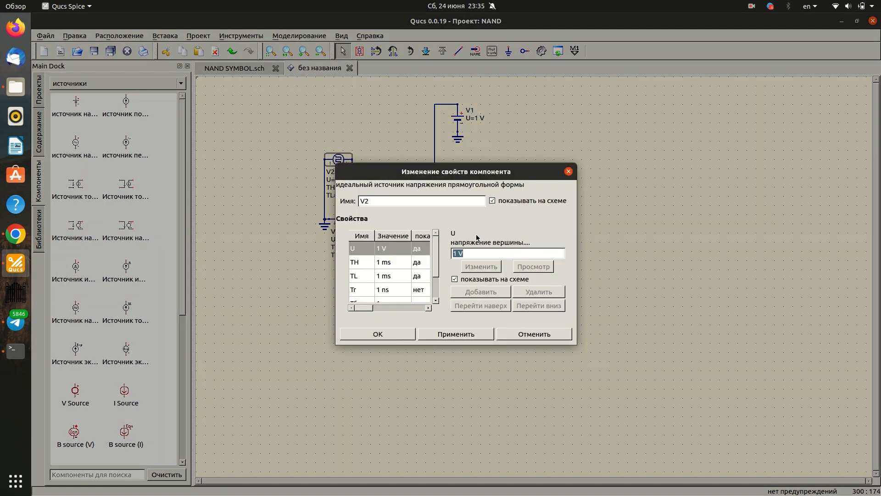
pyautogui.moveTo(457, 253); pyautogui.dragTo(449, 254)
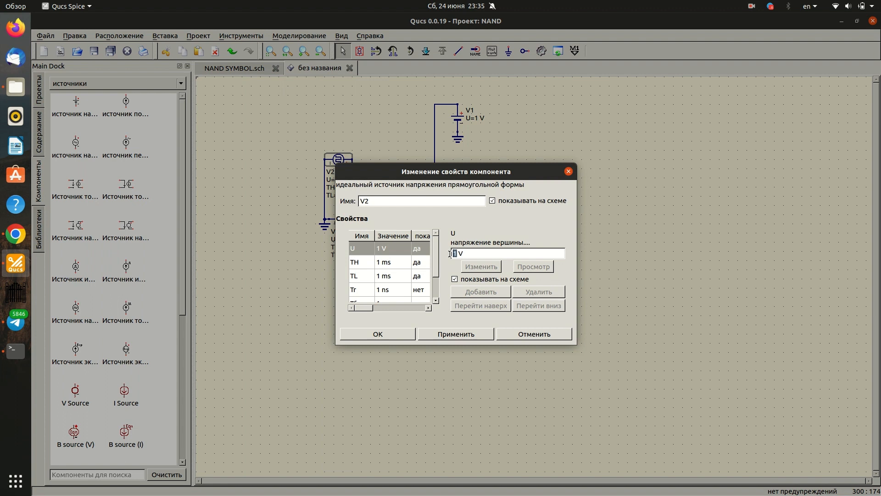
pyautogui.click(447, 336)
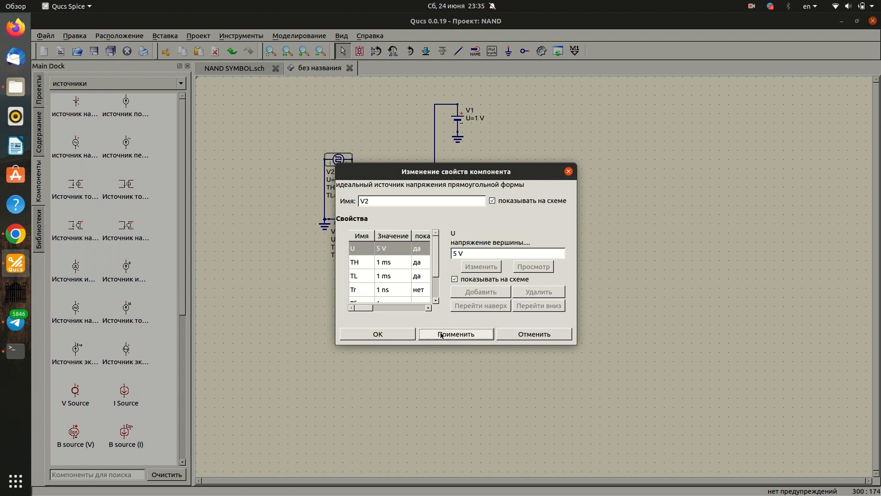
pyautogui.click(367, 264)
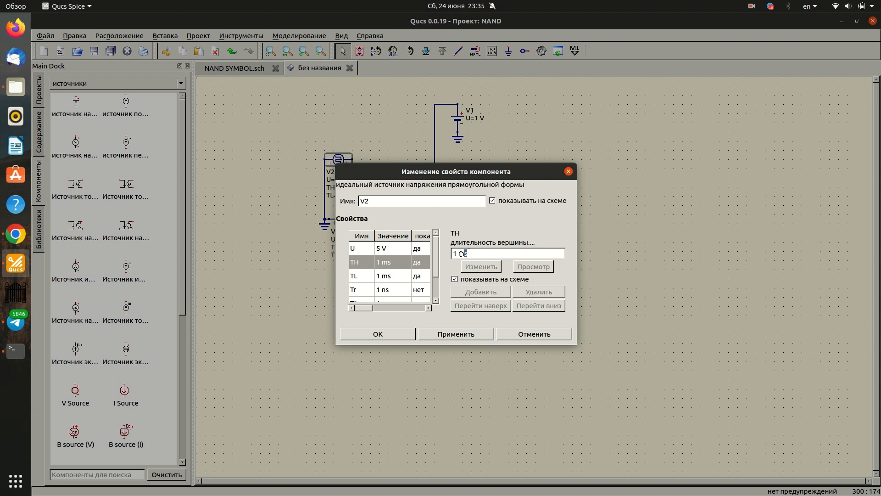
pyautogui.moveTo(462, 253); pyautogui.dragTo(448, 255)
pyautogui.write('22')
pyautogui.click(464, 337)
# - Set source V2's low duration TL to 18 us and its initial delay Td to 4 us, and accept the properties
pyautogui.click(371, 277)
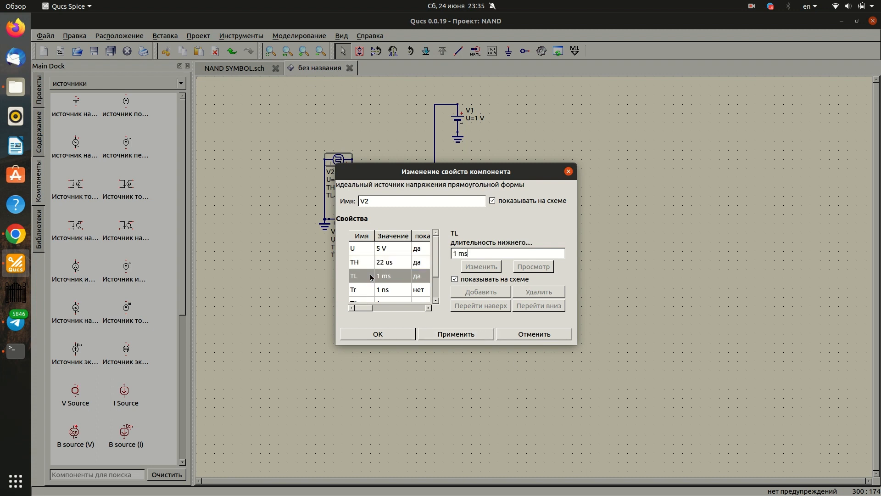
pyautogui.tripleClick(469, 251)
pyautogui.write('1')
pyautogui.click(458, 333)
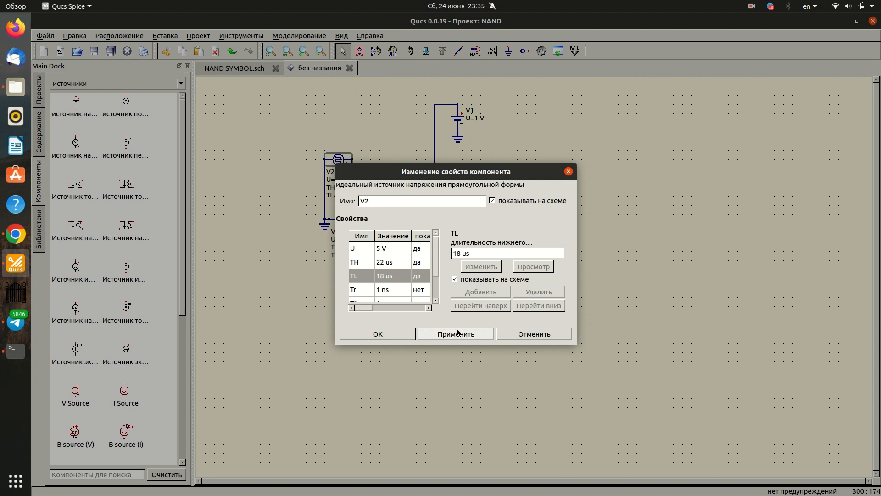
pyautogui.click(372, 273)
pyautogui.scroll(-1, 372, 271)
pyautogui.click(365, 283)
pyautogui.click(386, 293)
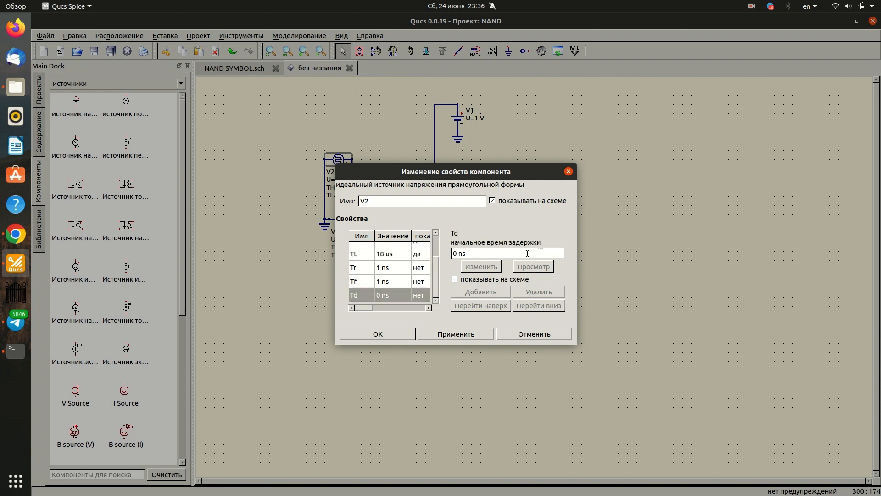
pyautogui.write('4 us')
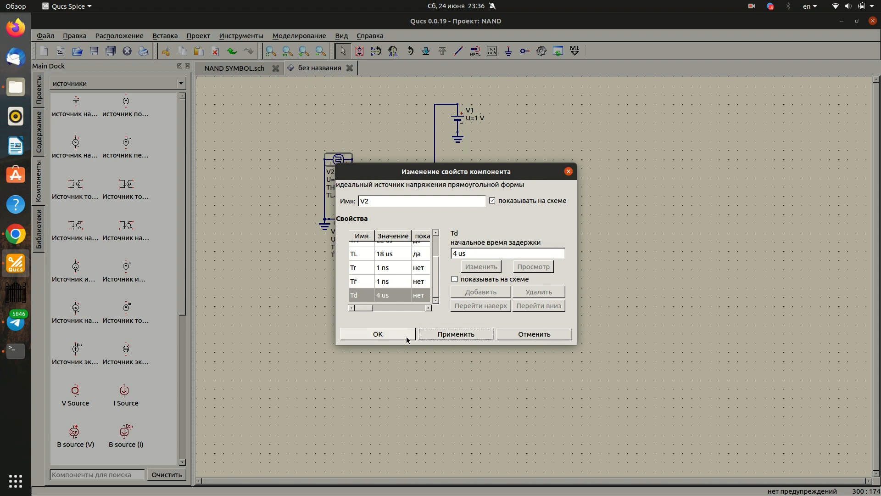
pyautogui.click(410, 340)
# - Set source V3's pulse voltage U to 5 V and its high duration TH to 22 us
pyautogui.doubleClick(343, 219)
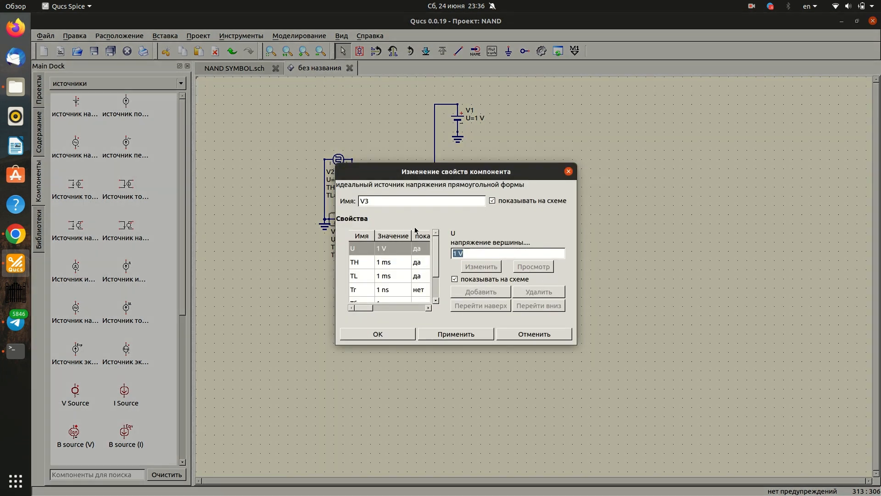
pyautogui.click(453, 254)
pyautogui.write('5')
pyautogui.click(456, 333)
pyautogui.click(359, 264)
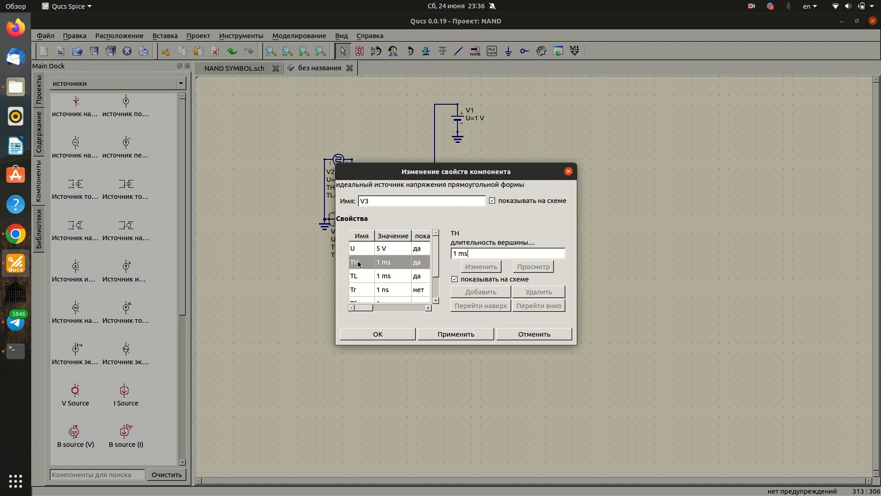
pyautogui.doubleClick(464, 253)
pyautogui.write('22 us')
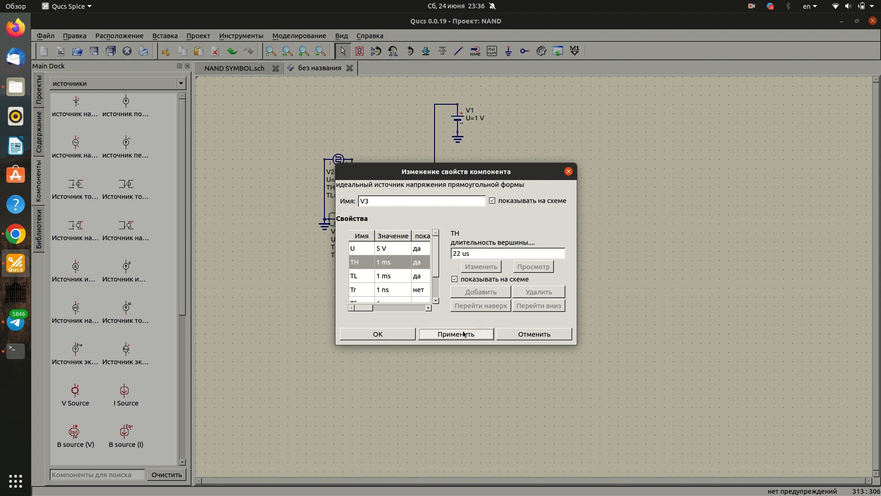
pyautogui.press('Return')
# - Set source V3's low duration TL to 18 us and its initial delay Td to 2 us, and accept the properties
pyautogui.click(357, 277)
pyautogui.tripleClick(466, 254)
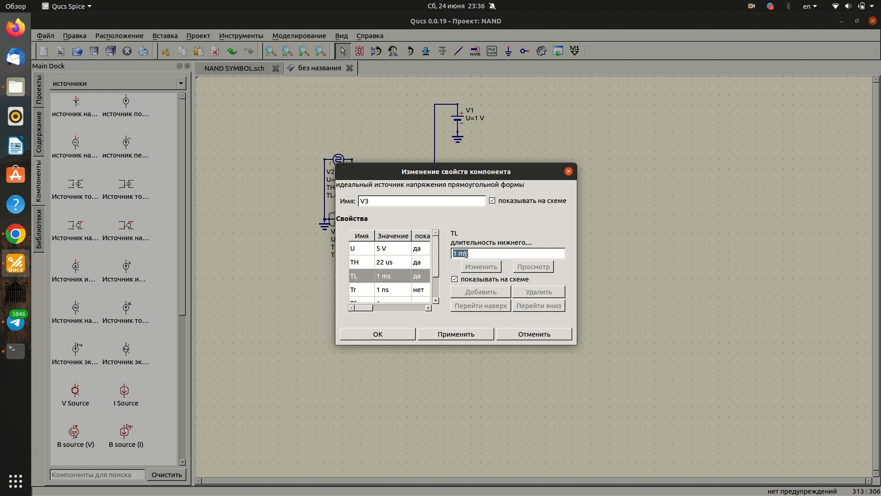
pyautogui.write('18 us')
pyautogui.click(459, 334)
pyautogui.click(363, 295)
pyautogui.click(454, 254)
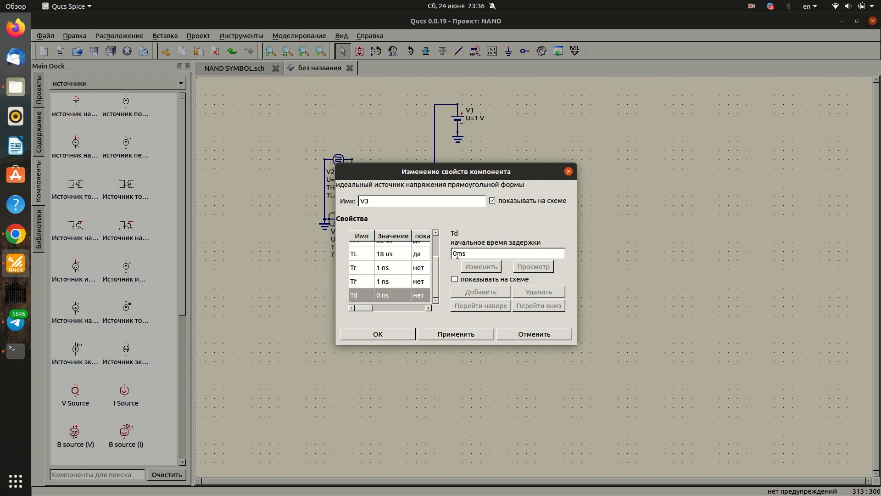
pyautogui.tripleClick(457, 255)
pyautogui.write('2 us')
pyautogui.click(453, 334)
pyautogui.click(401, 332)
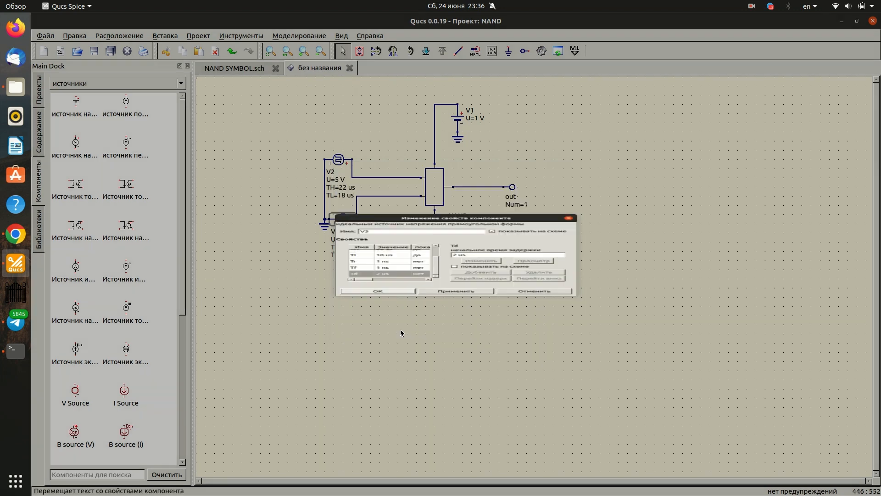
# - Set the DC supply source V1's voltage to 5 V and accept the properties
pyautogui.doubleClick(472, 111)
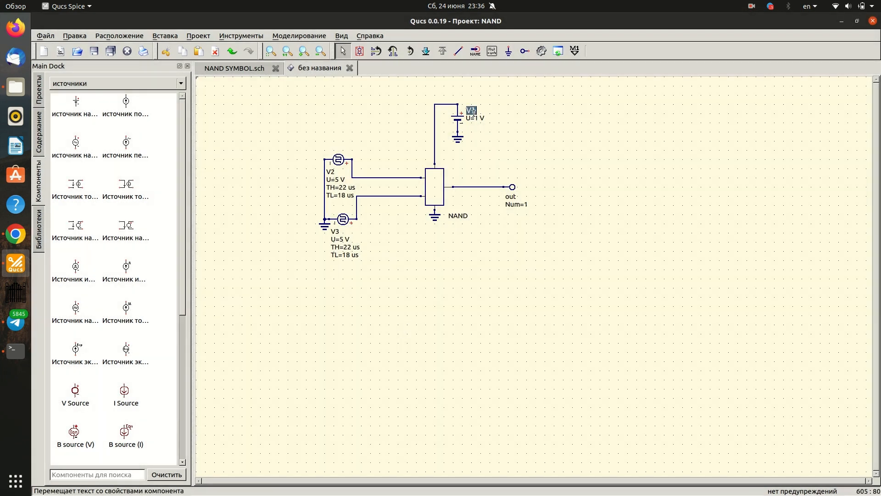
pyautogui.doubleClick(457, 120)
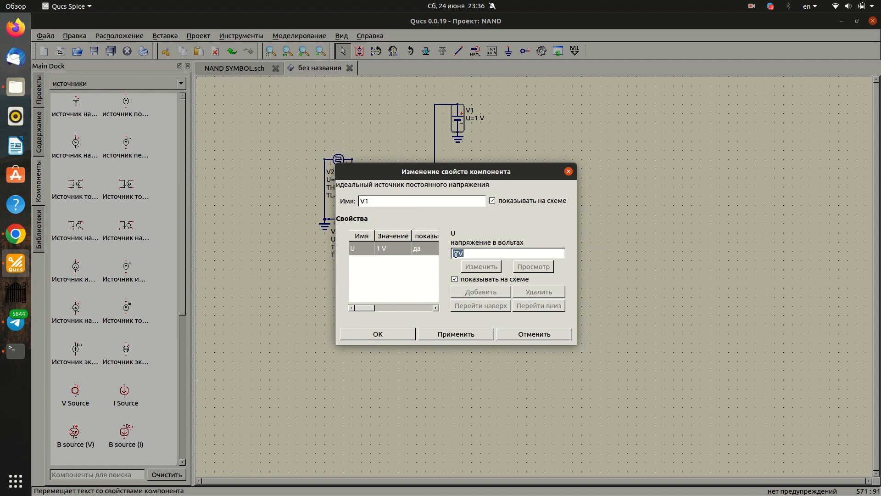
pyautogui.click(455, 254)
pyautogui.press('Delete')
pyautogui.write('5')
pyautogui.click(456, 333)
pyautogui.click(394, 330)
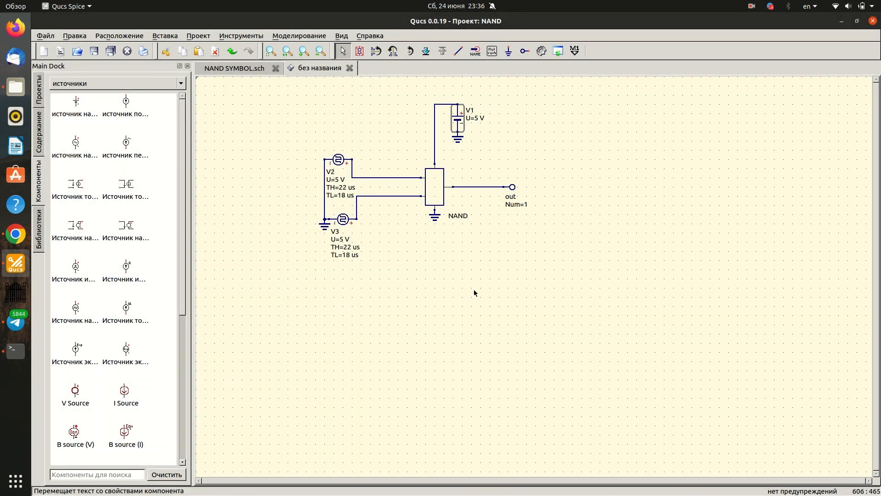
# - Label the NAND block's upper input wire inp0 and its lower input wire inp1
pyautogui.click(476, 50)
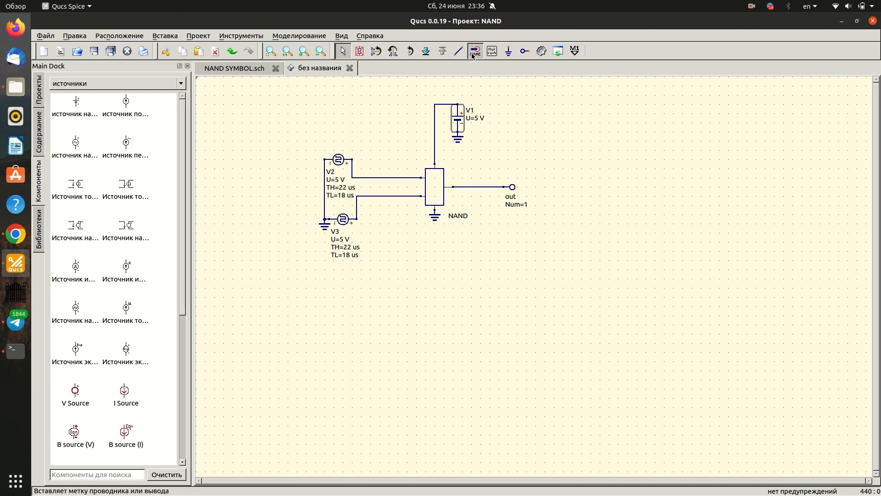
pyautogui.click(388, 178)
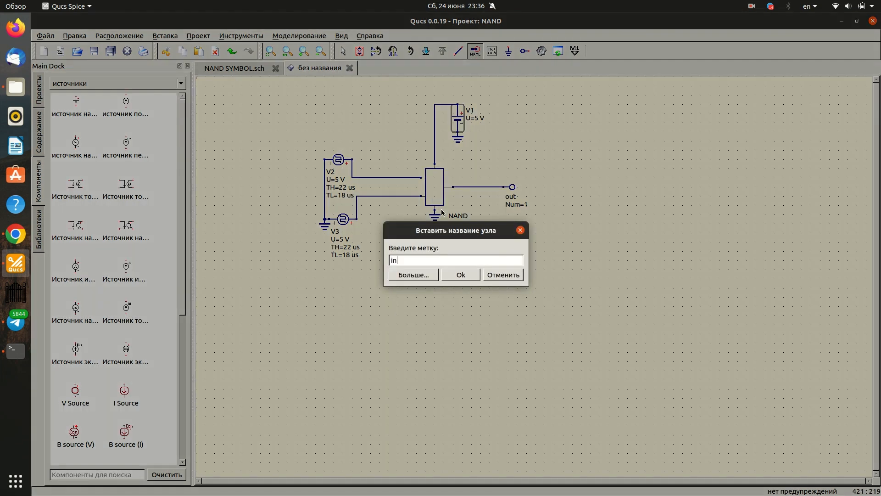
pyautogui.press('Return')
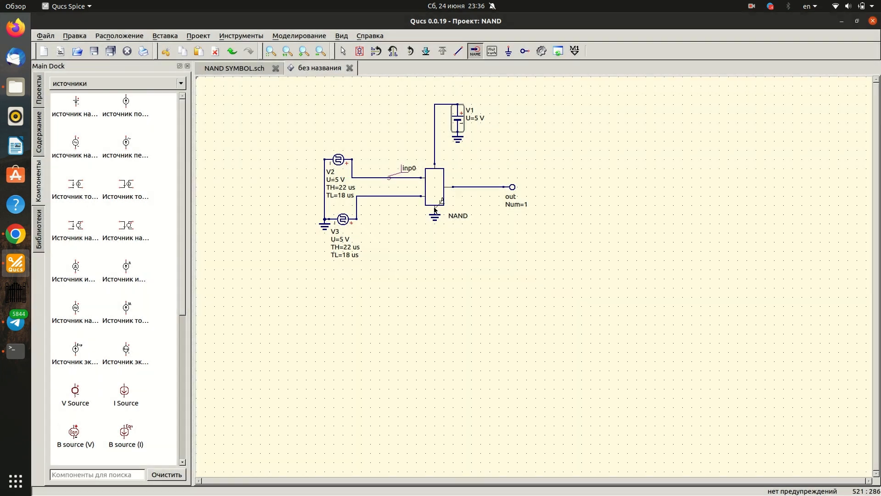
pyautogui.click(393, 196)
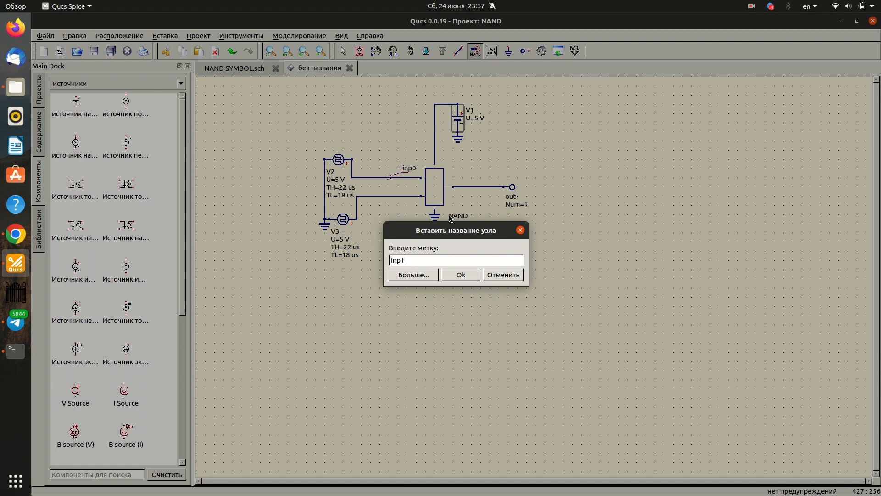
pyautogui.press('Return')
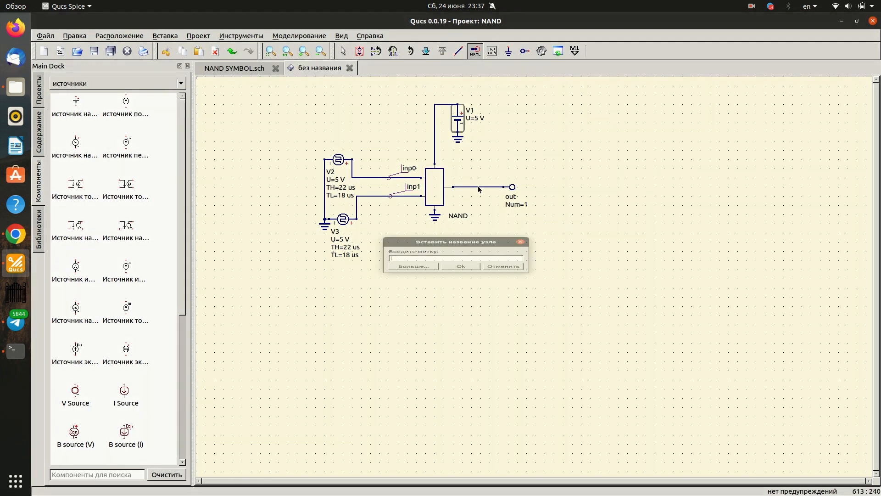
# - Label the wire between the NAND block and the output port out
pyautogui.click(479, 188)
pyautogui.write('out')
pyautogui.press('Return')
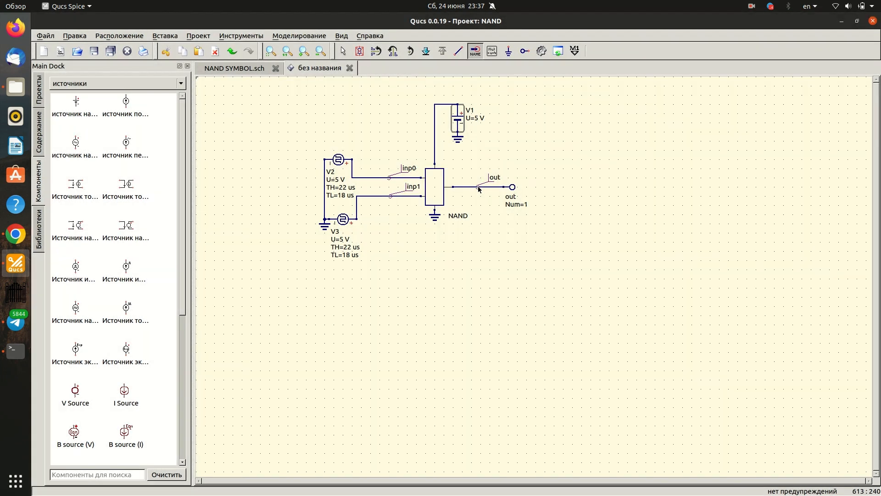
pyautogui.press('Escape')
# - Find the transient simulation by searching components for "мод" and place it in the empty area beside the circuit
pyautogui.scroll(1, 412, 362)
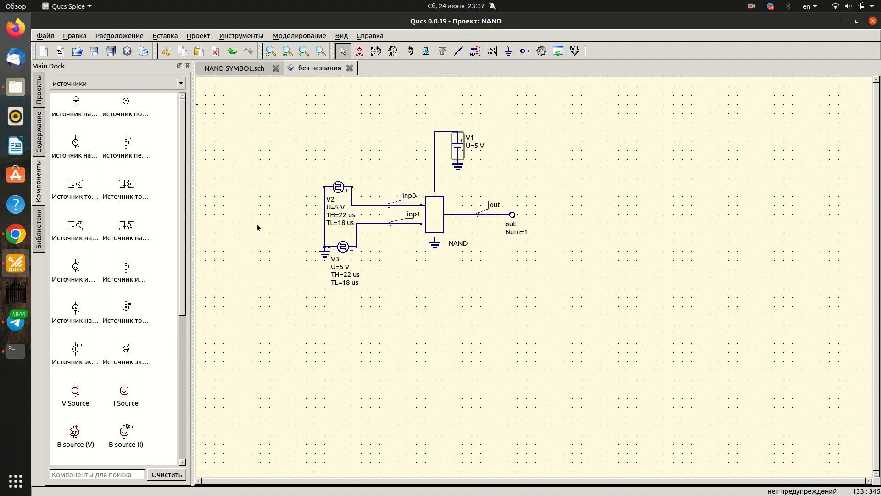
pyautogui.click(615, 207)
pyautogui.scroll(1, 604, 289)
pyautogui.scroll(-1, 551, 337)
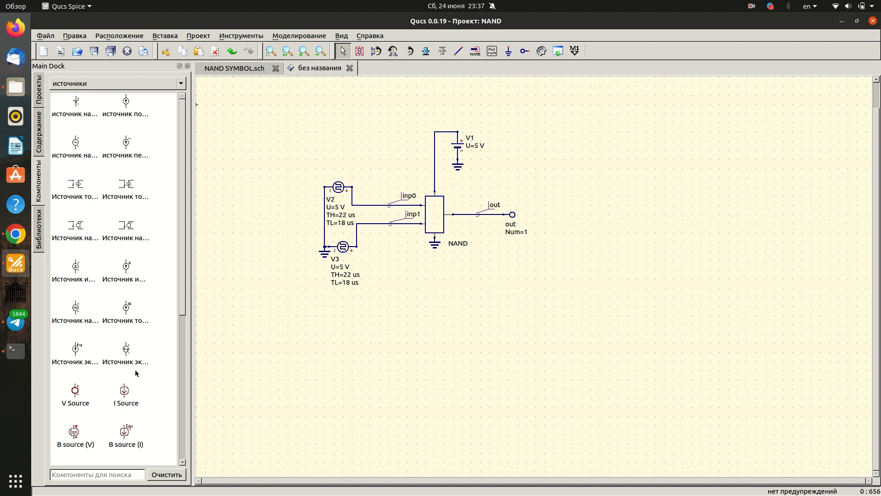
pyautogui.click(105, 474)
pyautogui.write('мод')
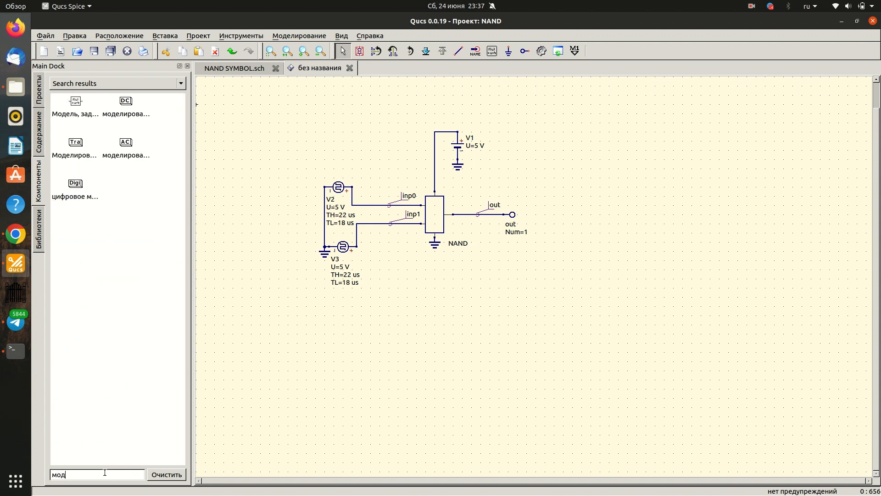
pyautogui.click(76, 146)
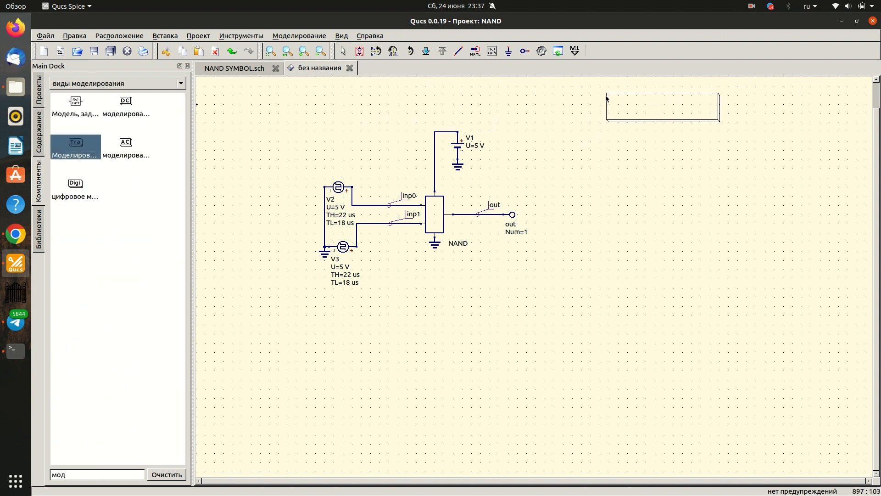
pyautogui.click(598, 123)
pyautogui.press('Escape')
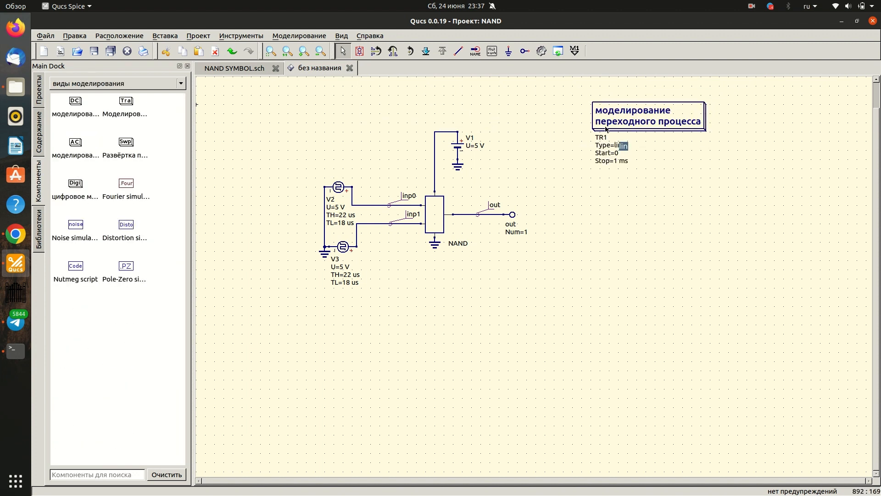
# - Set the transient simulation's sweep end to 0.00015 and its number of points to 151
pyautogui.doubleClick(606, 130)
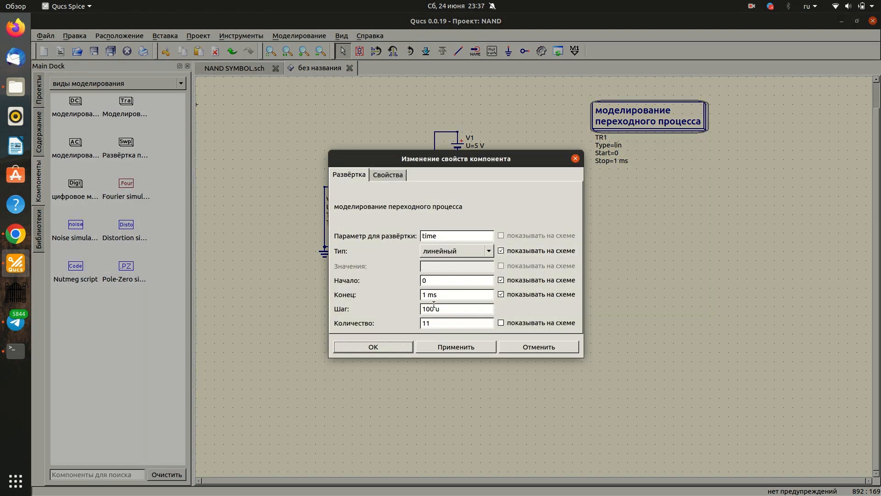
pyautogui.doubleClick(438, 297)
pyautogui.tripleClick(438, 297)
pyautogui.write('0.00015')
pyautogui.doubleClick(438, 325)
pyautogui.write('151')
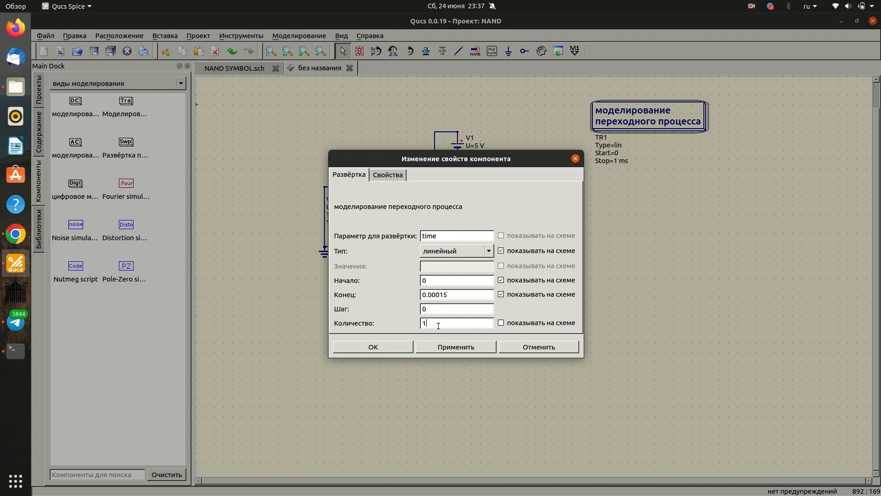
pyautogui.tripleClick(447, 308)
# - Set the transient simulation's InitialStep property to 1 u and apply it
pyautogui.click(400, 178)
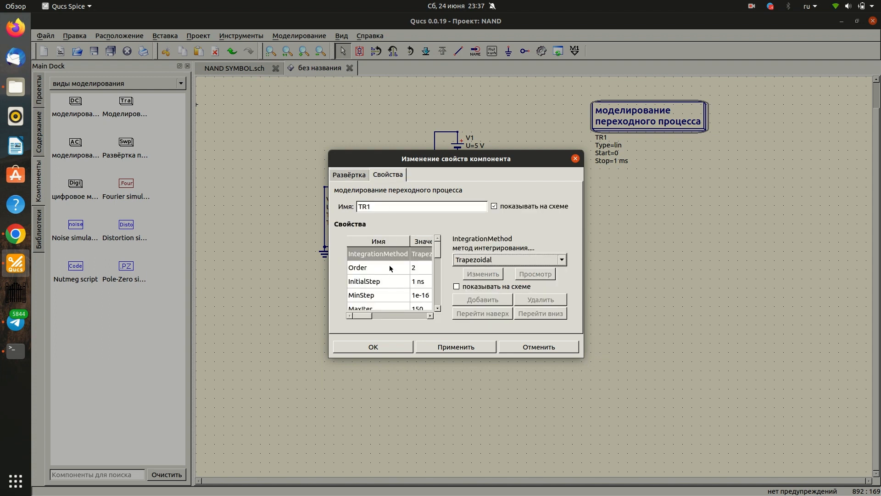
pyautogui.scroll(-1, 393, 271)
pyautogui.scroll(1, 394, 271)
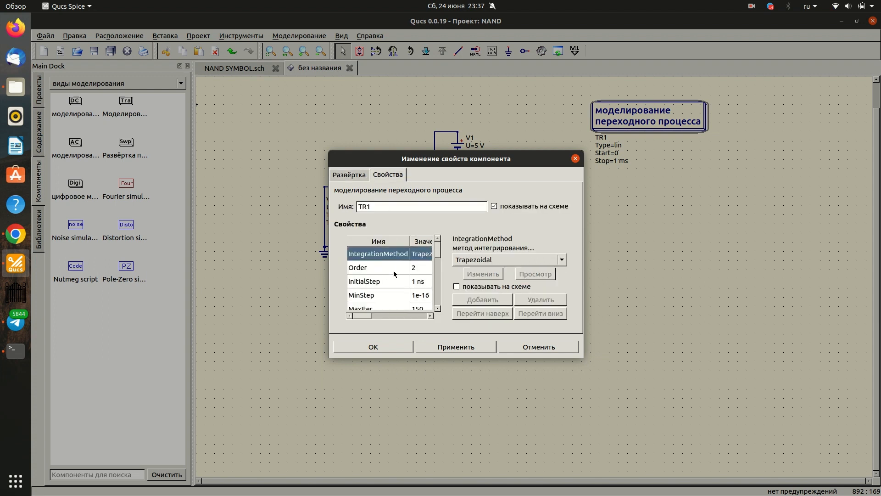
pyautogui.click(394, 281)
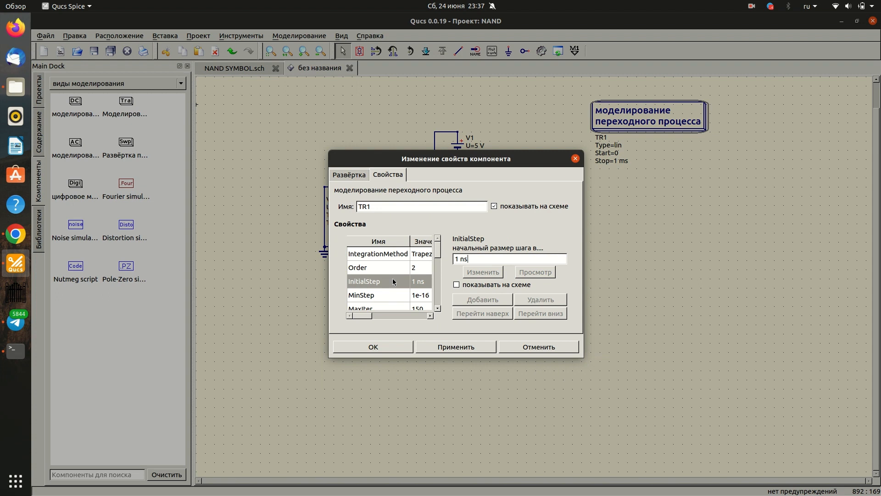
pyautogui.doubleClick(479, 259)
pyautogui.write('г')
pyautogui.press('super+space')
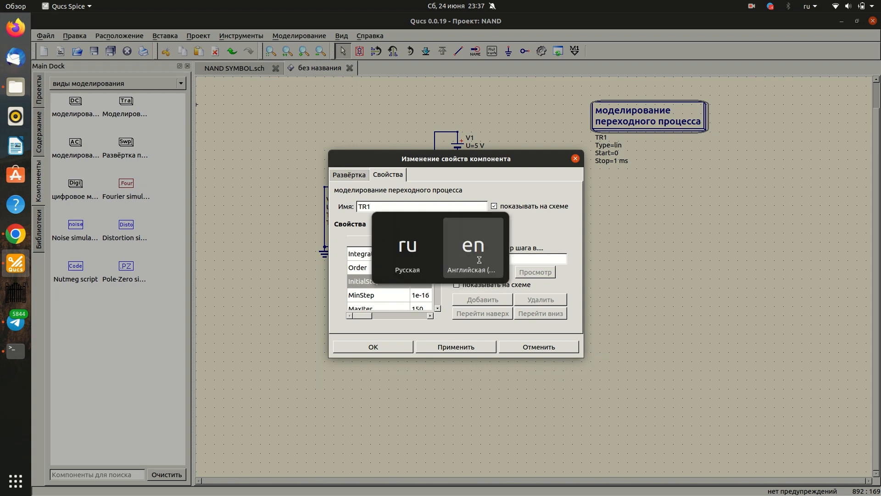
pyautogui.press('BackSpace')
pyautogui.write('u')
pyautogui.click(434, 348)
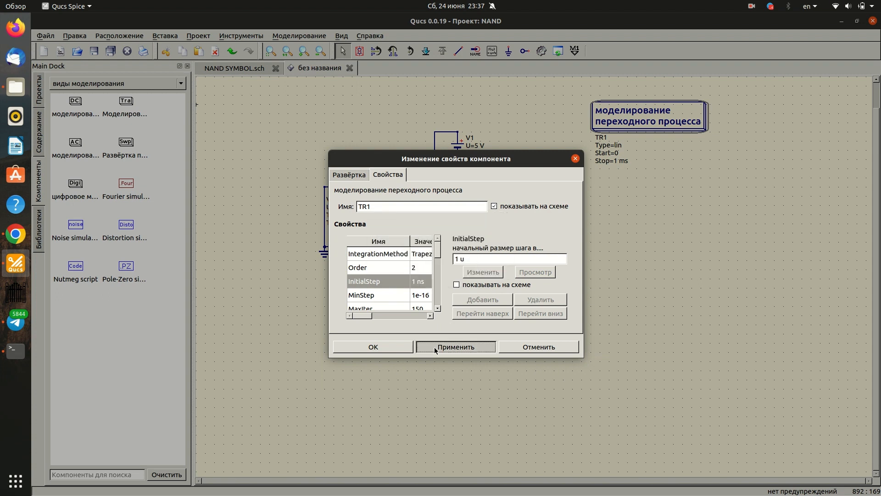
# - Set the transient simulation's MinStep property to 1 u and apply it
pyautogui.click(400, 298)
pyautogui.tripleClick(486, 259)
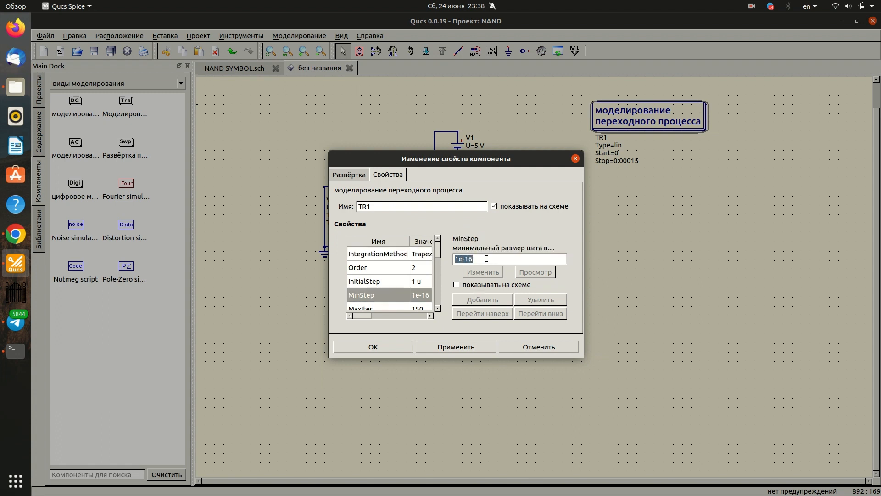
pyautogui.write('1 u')
pyautogui.click(450, 347)
# - Set the transient simulation's MaxStep property to 1 u and accept the properties
pyautogui.scroll(-5, 385, 271)
pyautogui.click(389, 303)
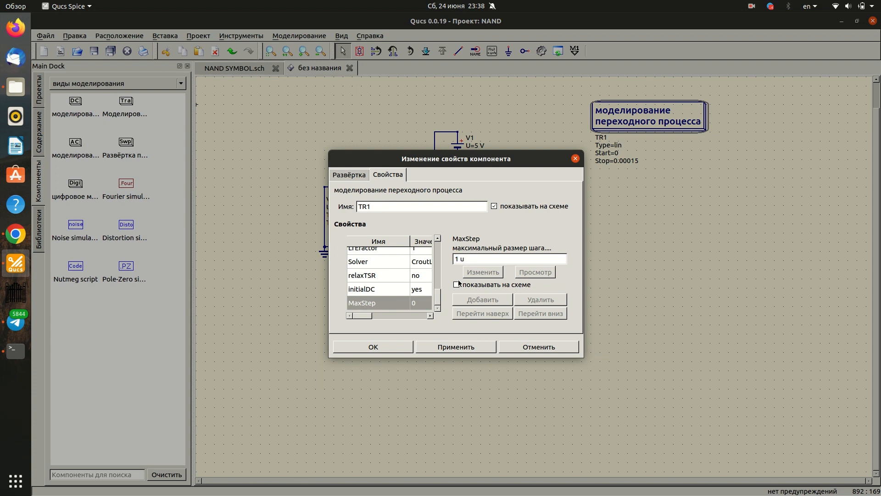
pyautogui.click(436, 347)
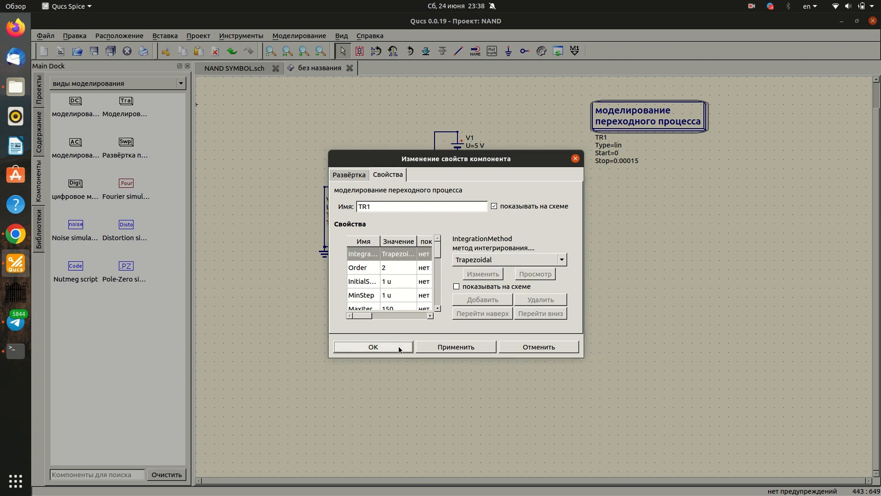
pyautogui.click(400, 350)
# - Save the test schematic as NAND in the NAND_prj folder
pyautogui.click(45, 36)
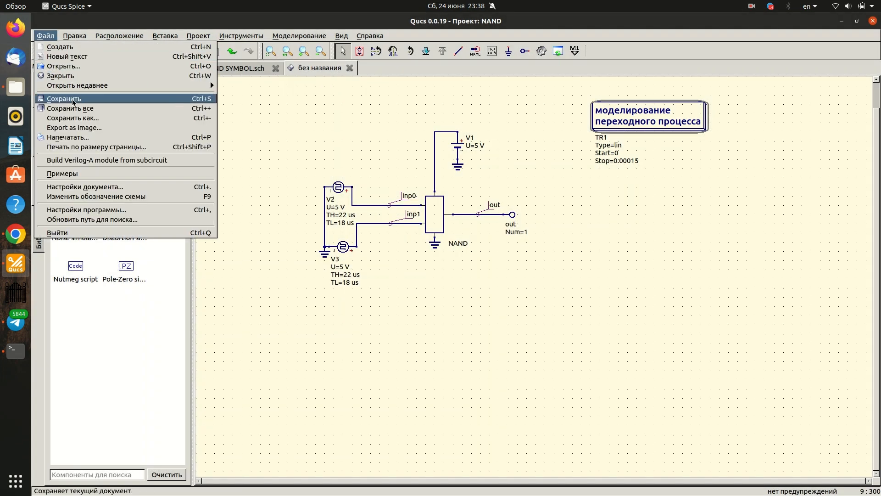
pyautogui.click(73, 100)
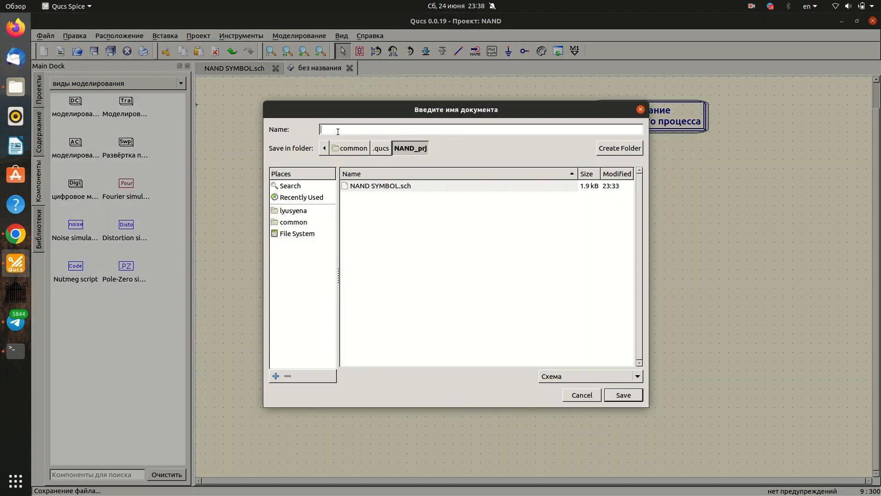
pyautogui.write('NAND')
pyautogui.press('Return')
# - Check which default simulator is selected in the simulator settings, and close them without changes
pyautogui.scroll(2, 530, 213)
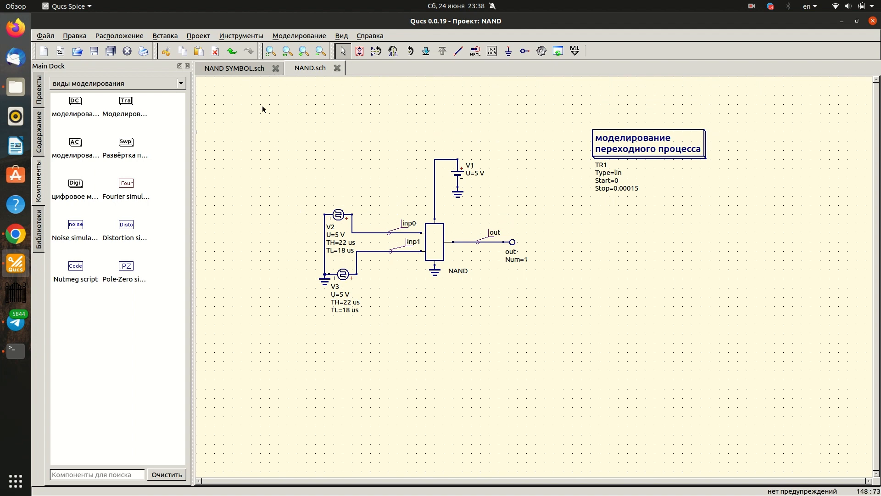
pyautogui.click(296, 38)
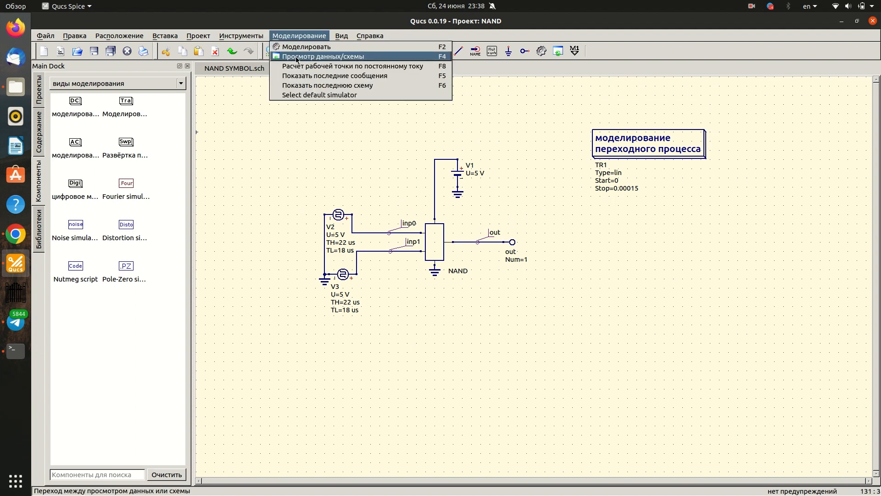
pyautogui.click(296, 95)
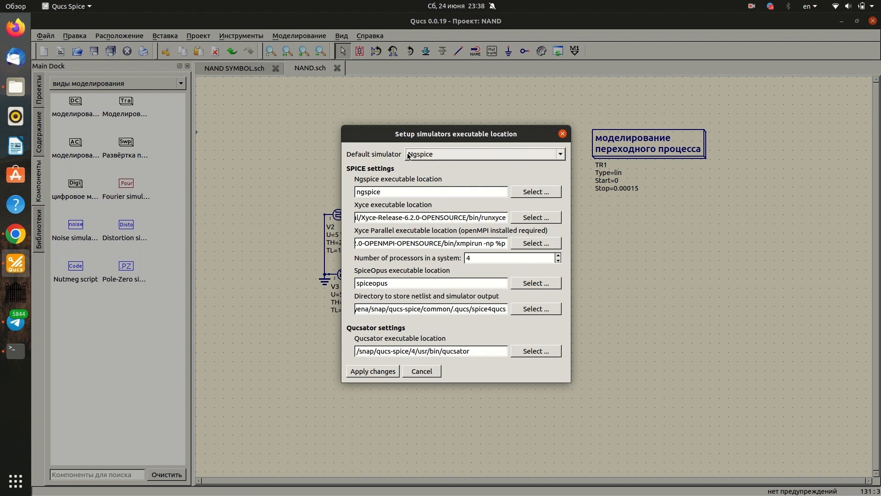
pyautogui.click(563, 133)
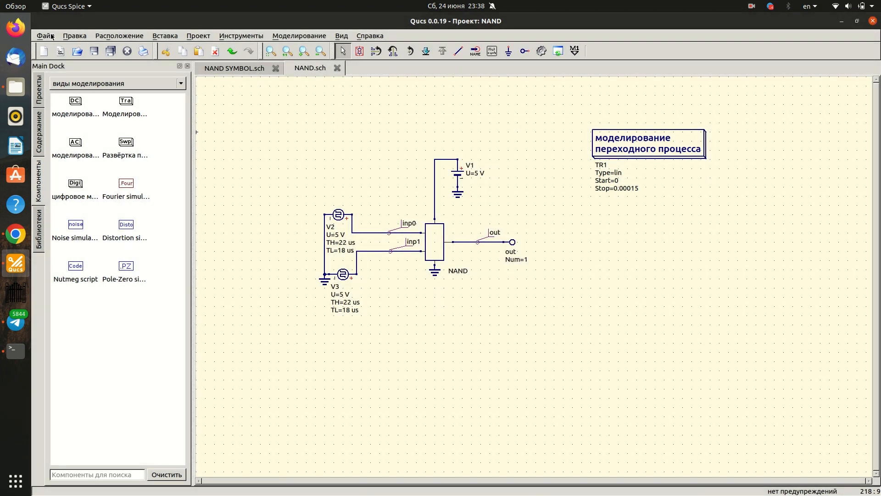
# - Turn off opening the data display after simulation in the document settings and accept them
pyautogui.click(51, 37)
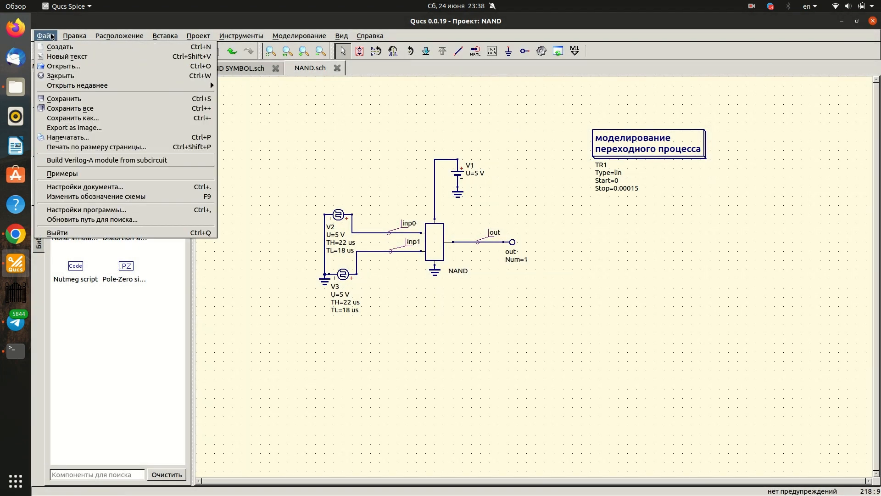
pyautogui.click(72, 188)
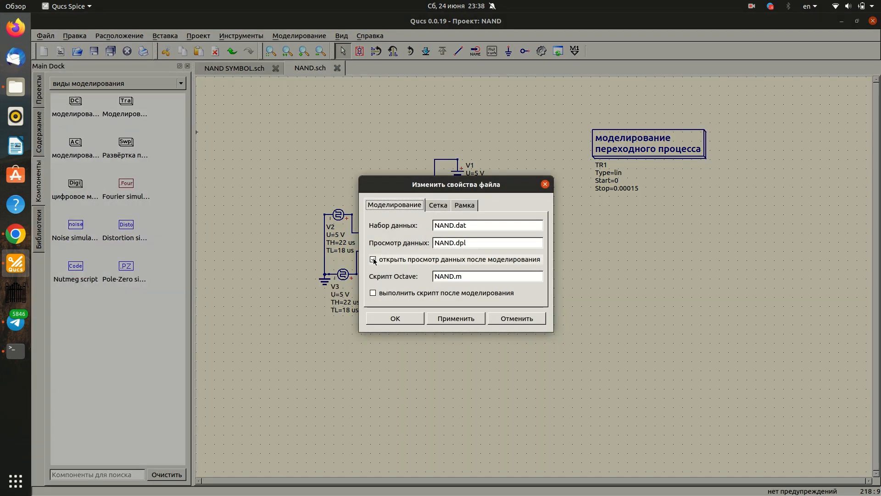
pyautogui.click(375, 260)
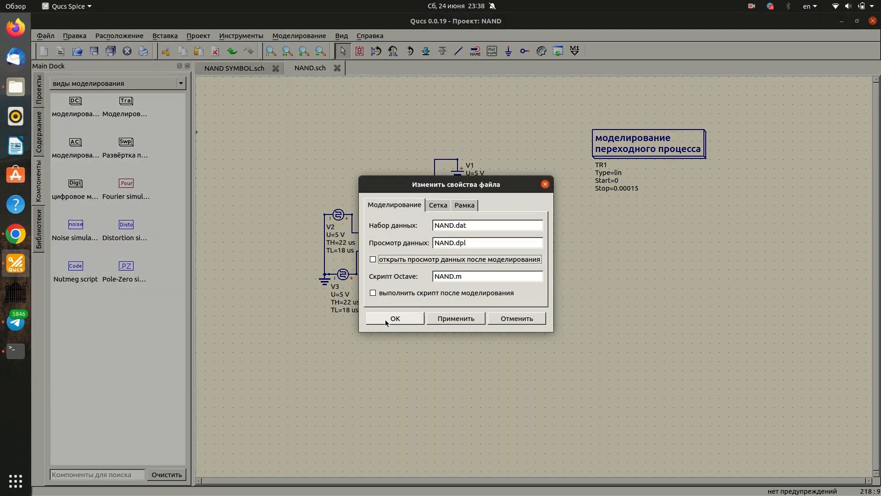
pyautogui.click(386, 320)
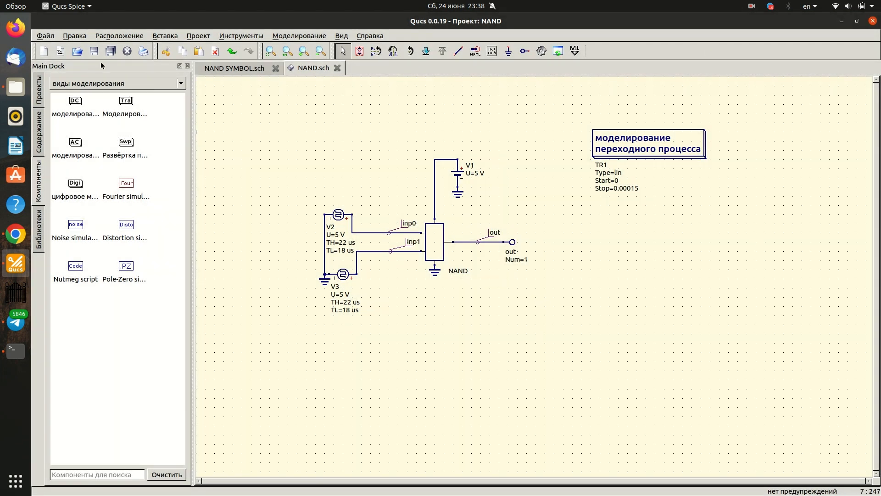
# - Run the transient simulation of the NAND test schematic and close the simulation console once it finishes
pyautogui.click(287, 35)
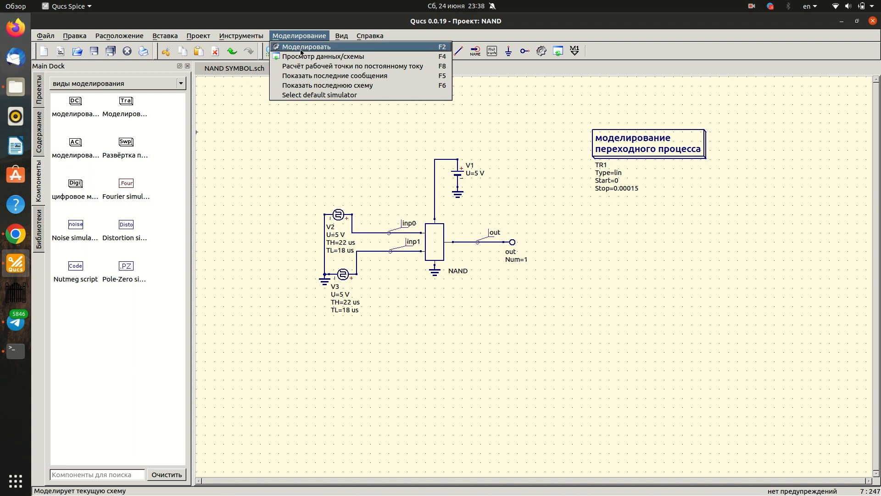
pyautogui.click(298, 47)
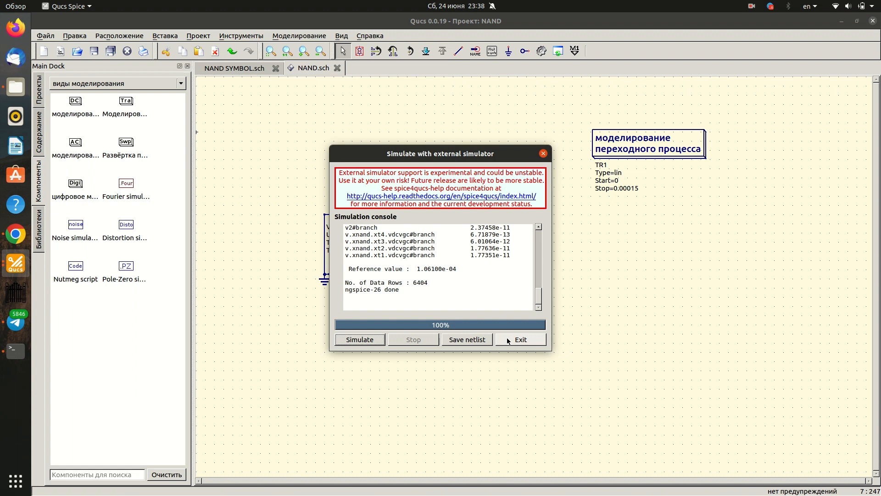
pyautogui.click(506, 338)
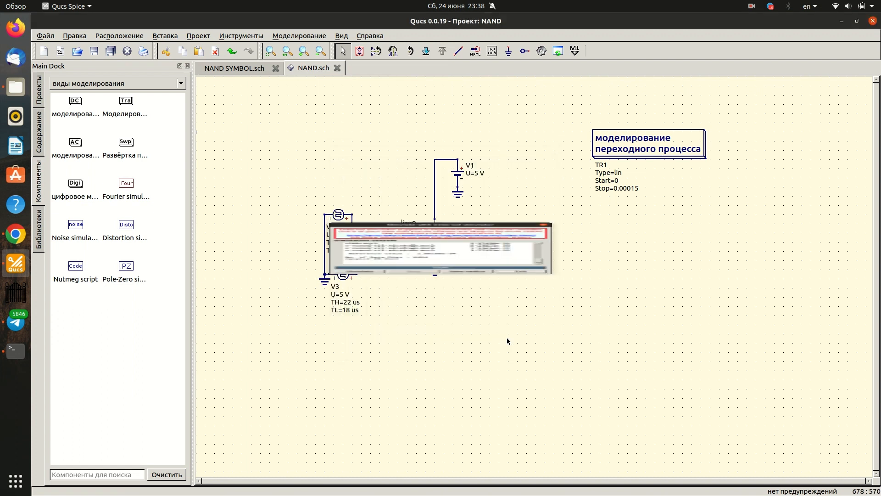
# - Search the components for "Таб" and place a truth table diagram beneath the transient simulation block
pyautogui.click(107, 477)
pyautogui.write('N')
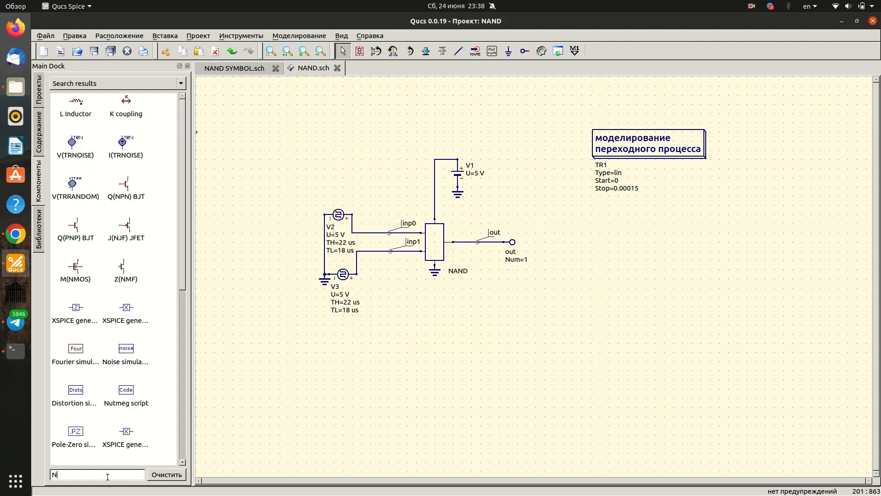
pyautogui.press('BackSpace')
pyautogui.press('super+space')
pyautogui.write('Таб')
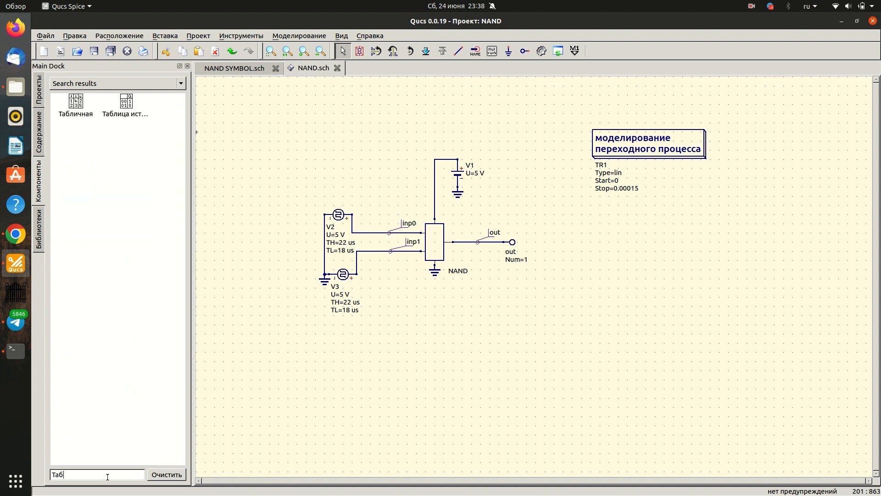
pyautogui.click(126, 103)
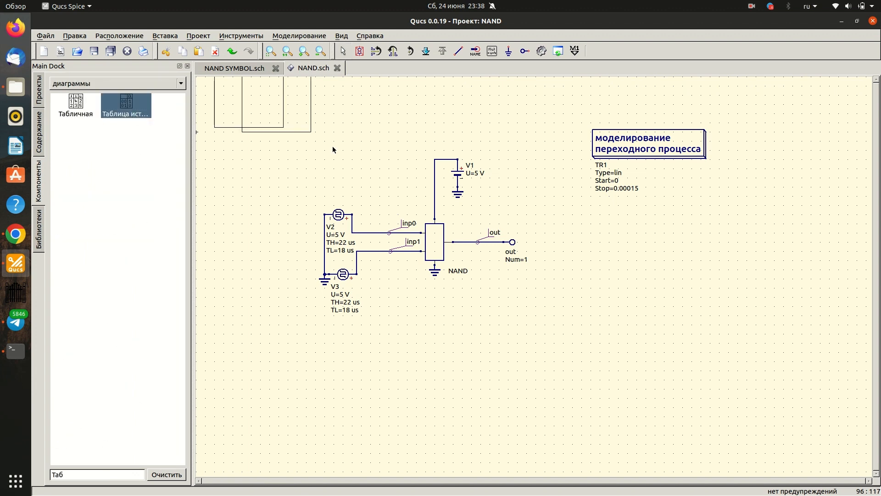
pyautogui.click(573, 311)
# - Add tran.v(inp0), tran.v(inp1) and tran.v(out) to the truth table and accept the diagram properties
pyautogui.doubleClick(377, 287)
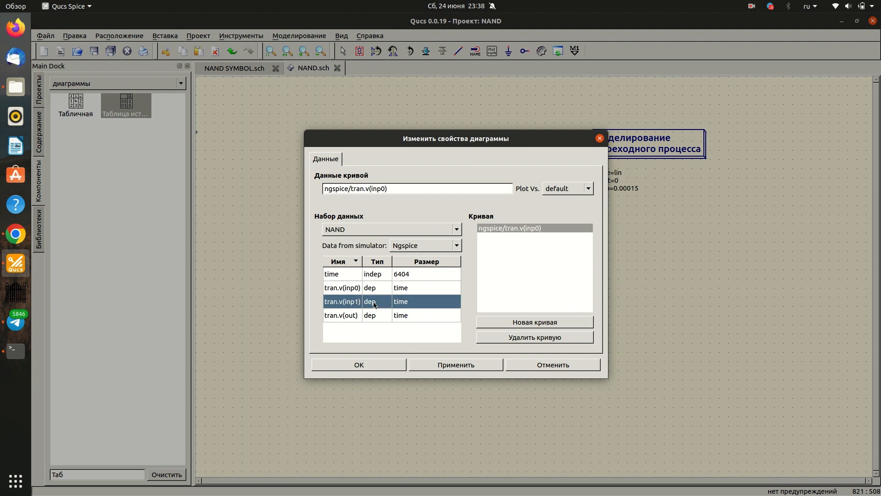
pyautogui.doubleClick(376, 301)
pyautogui.doubleClick(377, 315)
pyautogui.click(380, 365)
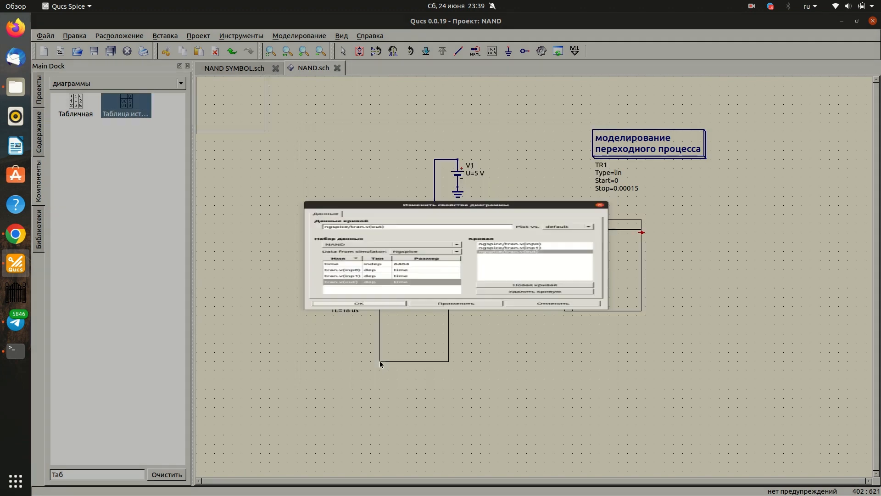
pyautogui.press('Escape')
# - Enlarge the truth table until all three voltage columns fit, and look through its rows
pyautogui.click(636, 307)
pyautogui.moveTo(641, 311); pyautogui.dragTo(872, 325)
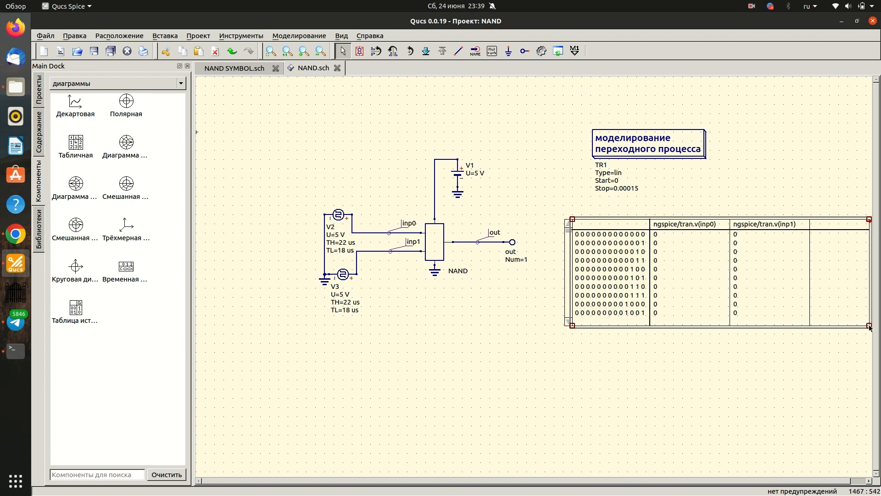
pyautogui.press('-')
pyautogui.moveTo(808, 303); pyautogui.dragTo(829, 321)
pyautogui.click(821, 318)
pyautogui.scroll(-2, 739, 353)
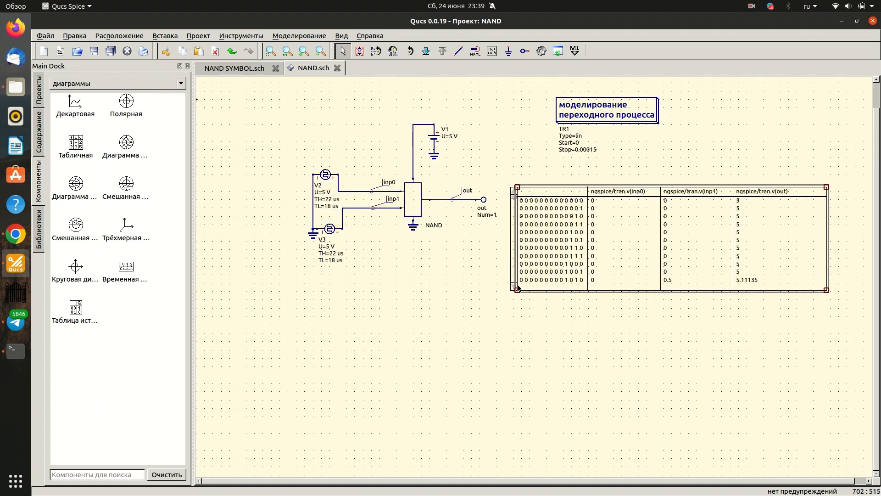
pyautogui.scroll(-6, 515, 264)
pyautogui.scroll(-7, 515, 263)
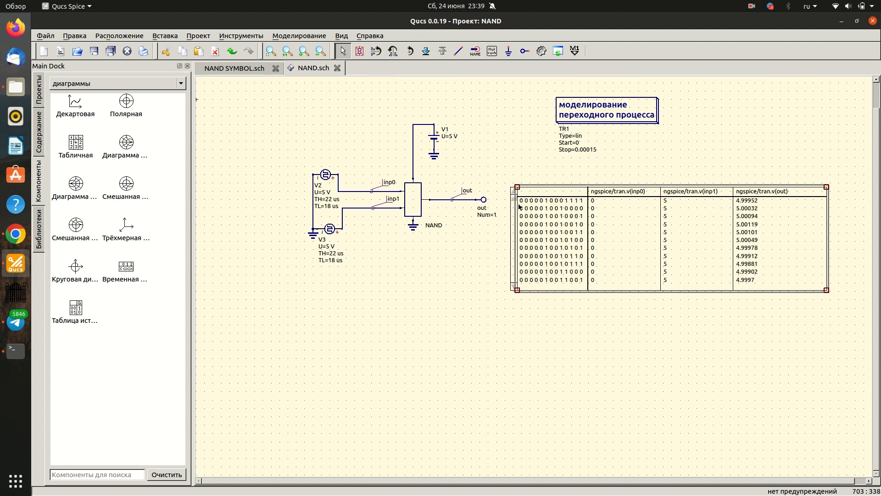
pyautogui.moveTo(514, 199); pyautogui.dragTo(512, 225)
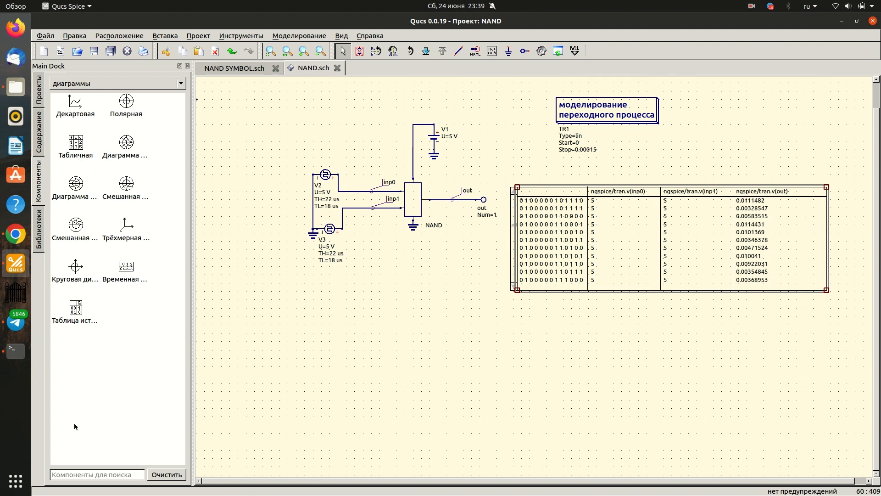
# - Place a Cartesian diagram below the truth table with the curves tran.v(inp0), tran.v(inp1) and tran.v(out)
pyautogui.click(73, 109)
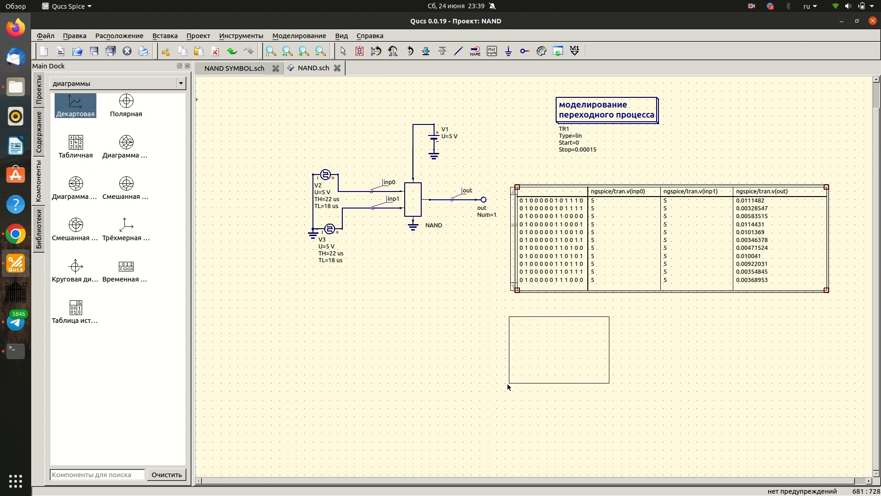
pyautogui.click(506, 384)
pyautogui.doubleClick(343, 295)
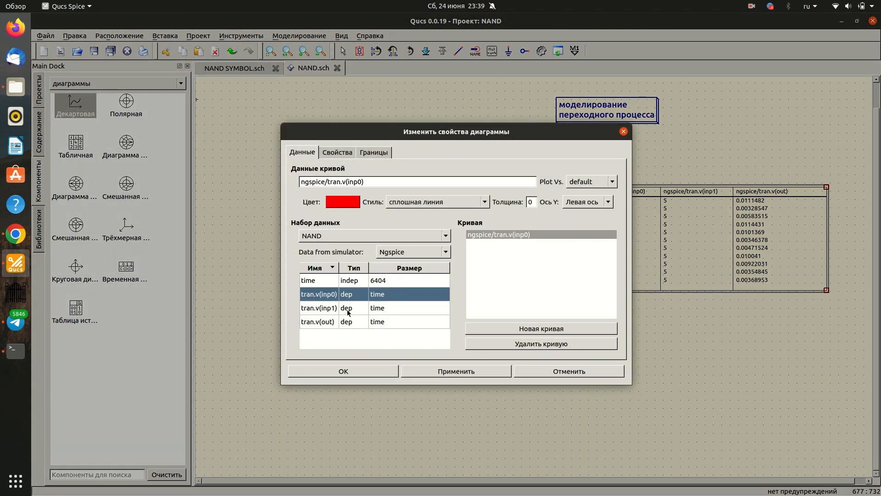
pyautogui.doubleClick(345, 309)
pyautogui.doubleClick(342, 322)
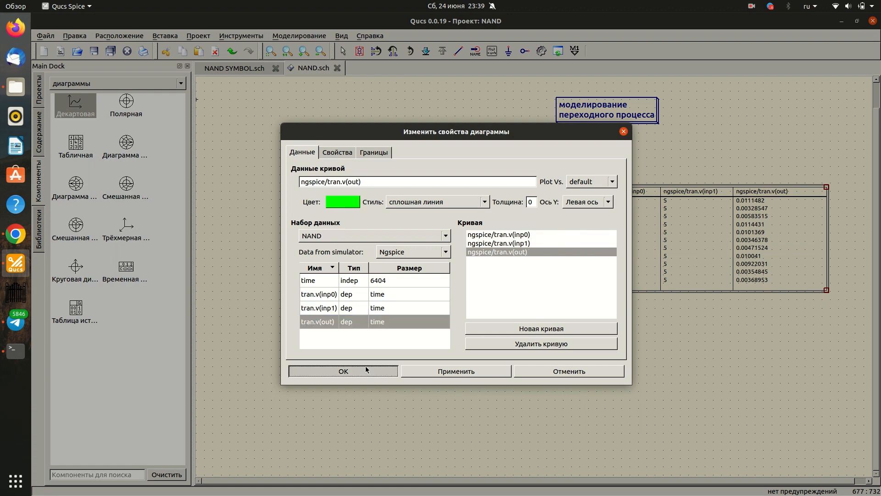
pyautogui.click(343, 371)
pyautogui.scroll(-2, 592, 388)
pyautogui.press('Escape')
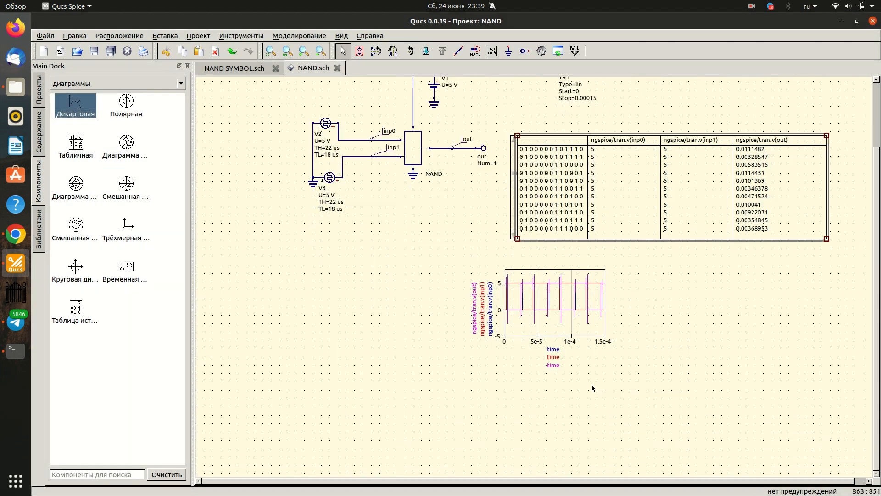
# - Enlarge the Cartesian diagram so it spans the width beneath both the schematic and the truth table
pyautogui.click(589, 340)
pyautogui.scroll(-1, 589, 333)
pyautogui.moveTo(604, 310); pyautogui.dragTo(854, 371)
pyautogui.scroll(1, 811, 383)
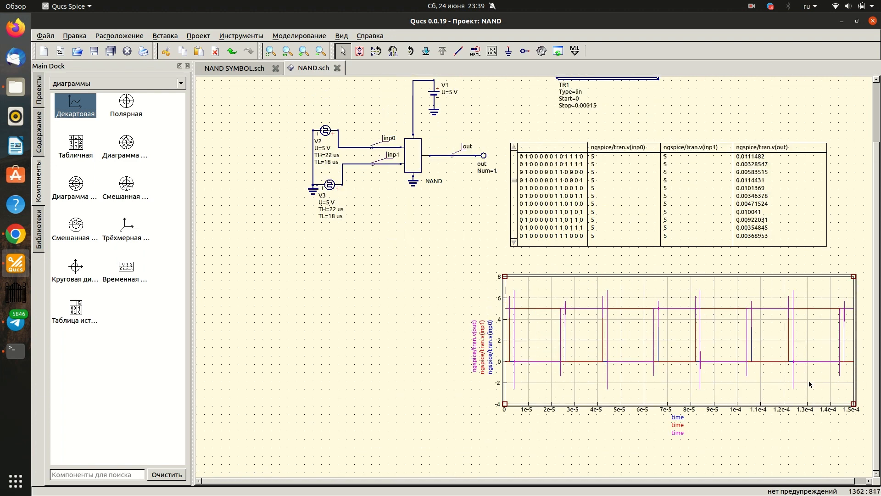
pyautogui.scroll(1, 741, 396)
pyautogui.scroll(-2, 730, 396)
pyautogui.moveTo(481, 350); pyautogui.dragTo(294, 346)
pyautogui.moveTo(678, 345); pyautogui.dragTo(872, 358)
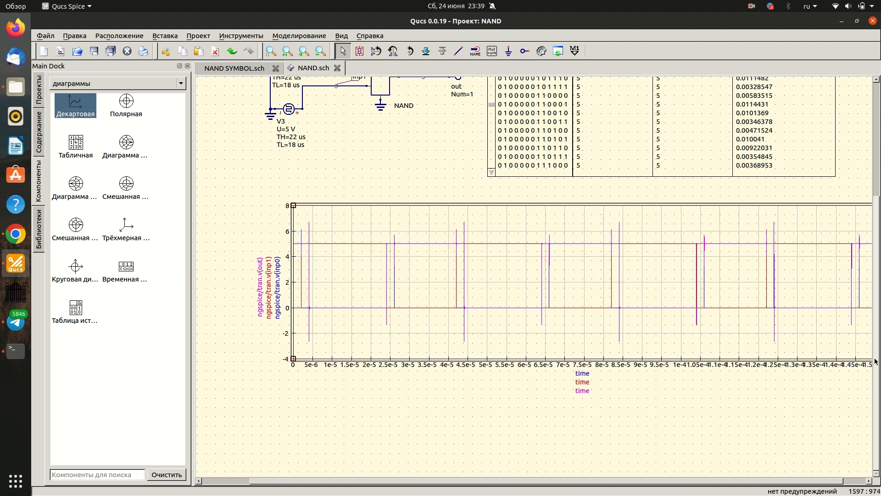
# - Select individual curves in the Cartesian diagram to examine the input and output waveforms
pyautogui.click(387, 259)
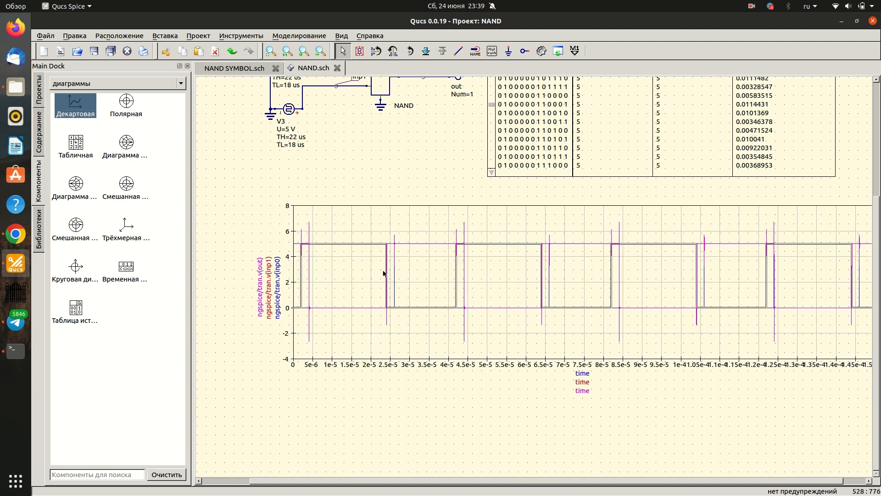
pyautogui.click(359, 308)
pyautogui.click(395, 277)
pyautogui.click(384, 332)
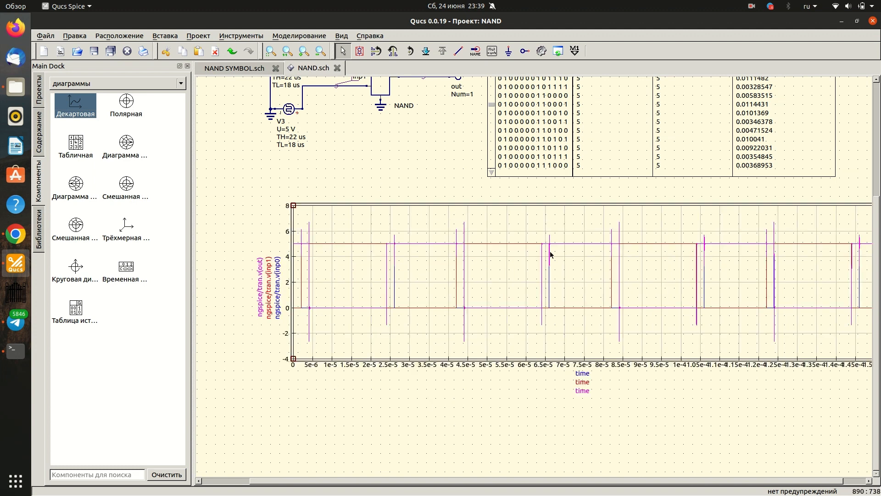
# - Reduce the Cartesian diagram's height to about two thirds and widen it slightly by moving its lower-left corner
pyautogui.scroll(3, 550, 256)
pyautogui.scroll(-1, 549, 258)
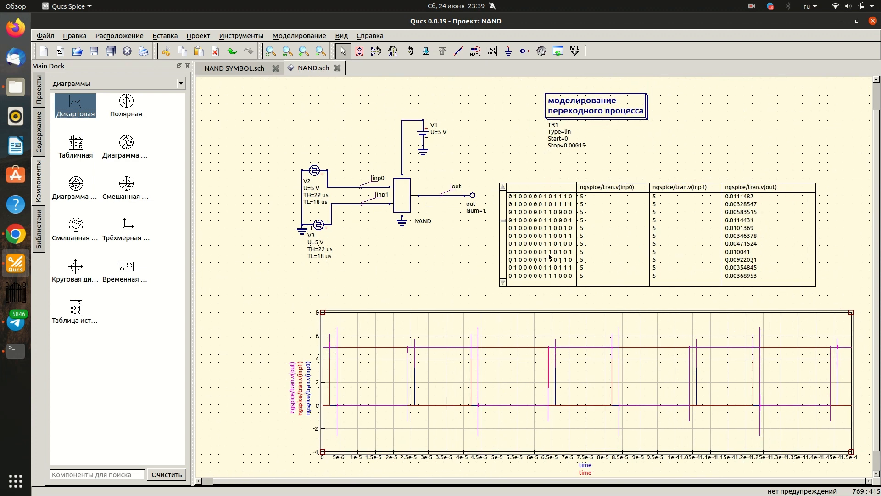
pyautogui.scroll(-1, 535, 285)
pyautogui.scroll(1, 520, 317)
pyautogui.scroll(-3, 519, 317)
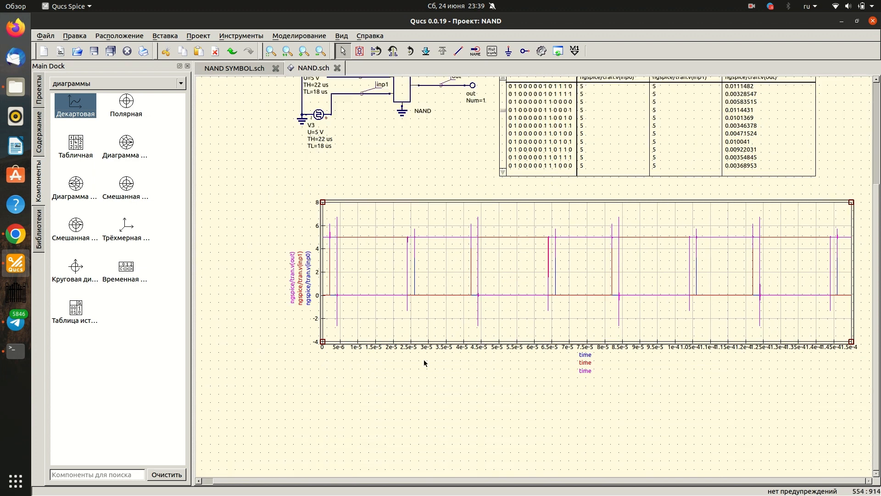
pyautogui.moveTo(323, 314); pyautogui.dragTo(312, 265)
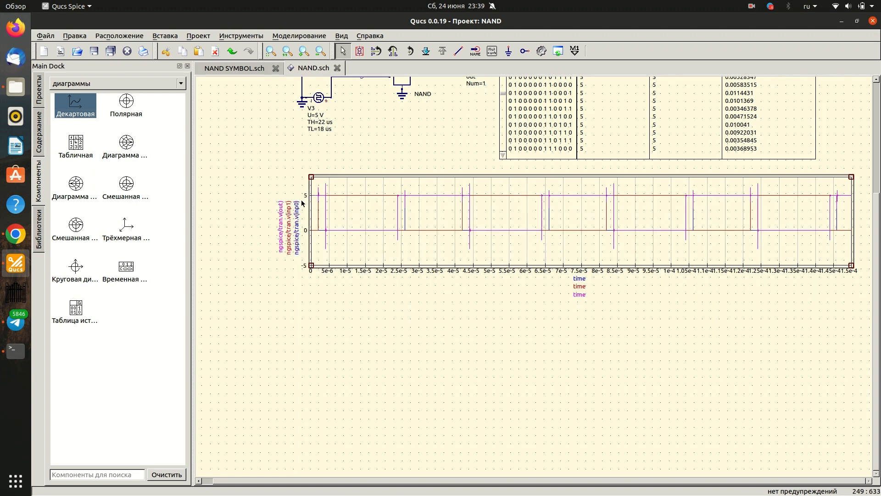